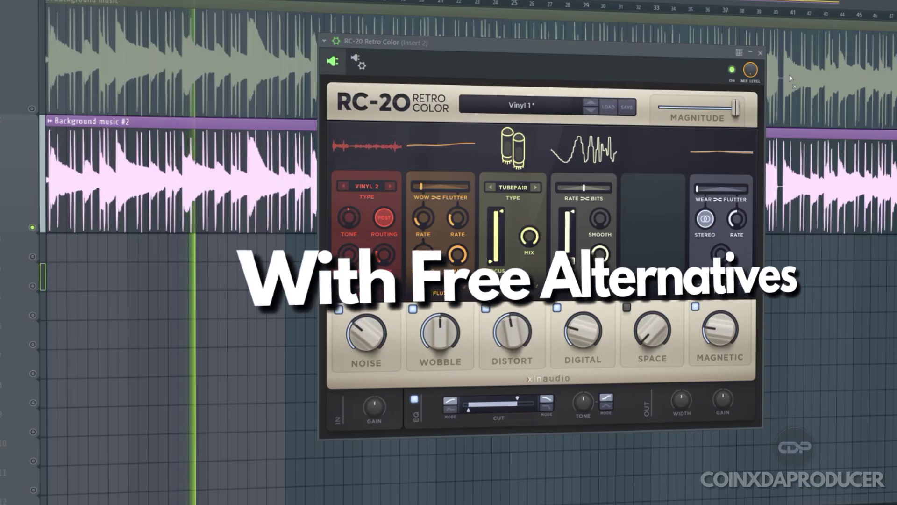
- Solo the first Background music track and switch RC-20 Retro Color off and on to compare the sound
click(731, 70)
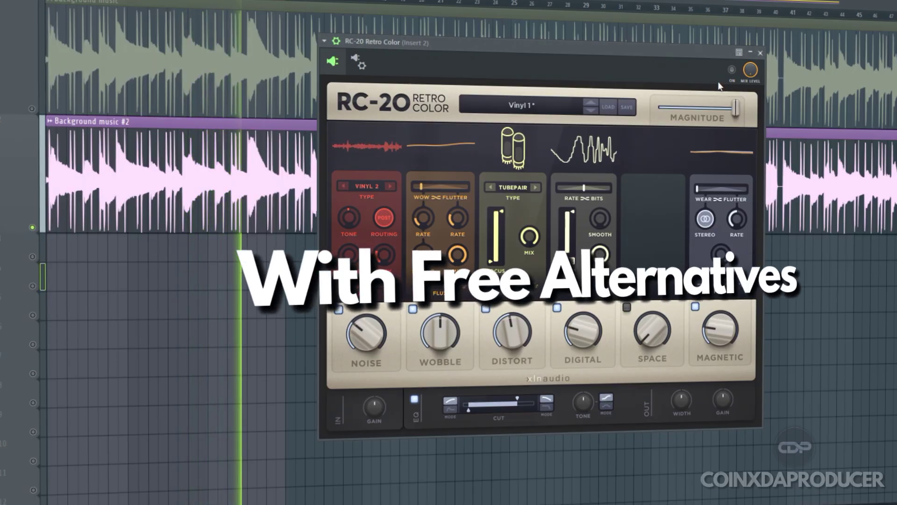
click(732, 70)
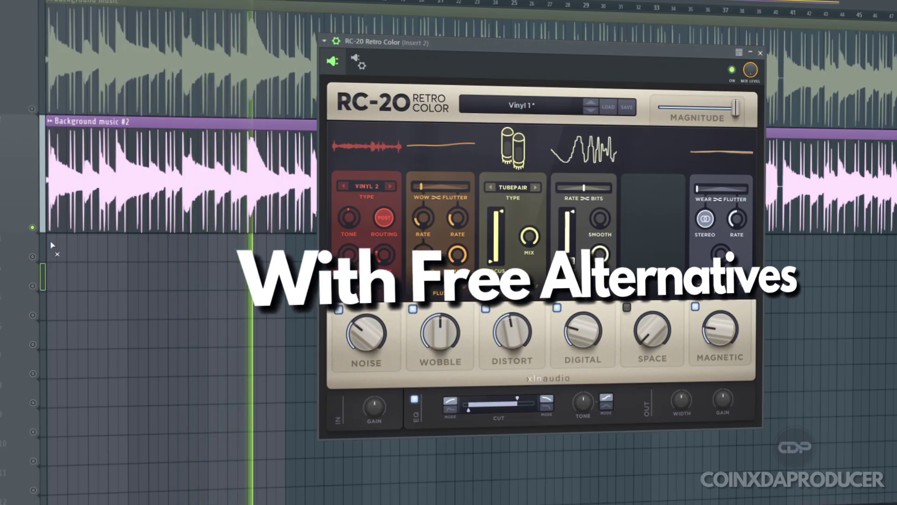
right_click(32, 108)
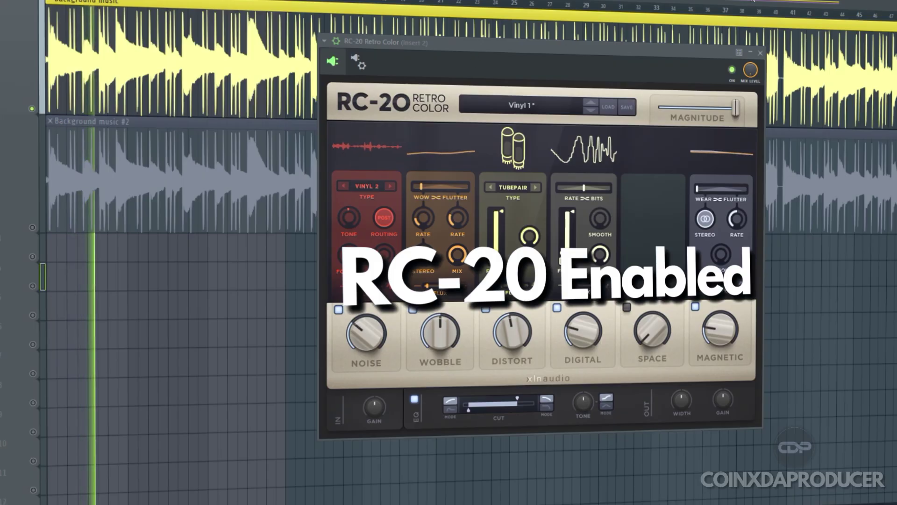
click(732, 70)
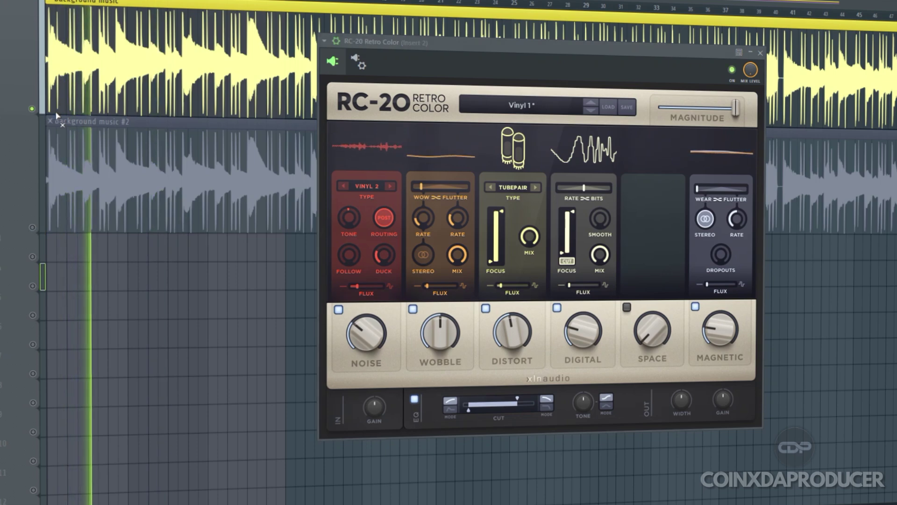
click(733, 69)
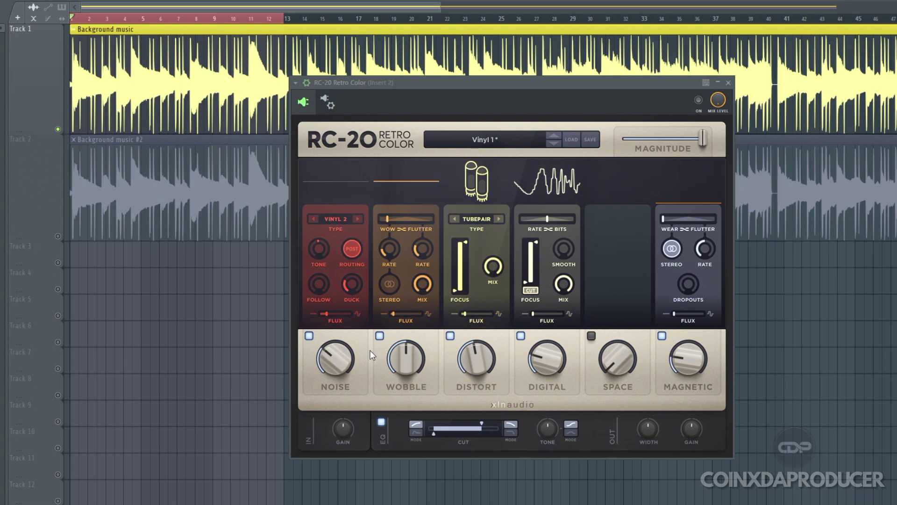
- Toggle RC-20's Distort, Digital and Magnetic modules to try each one's on/off switch
click(450, 335)
click(449, 336)
click(521, 334)
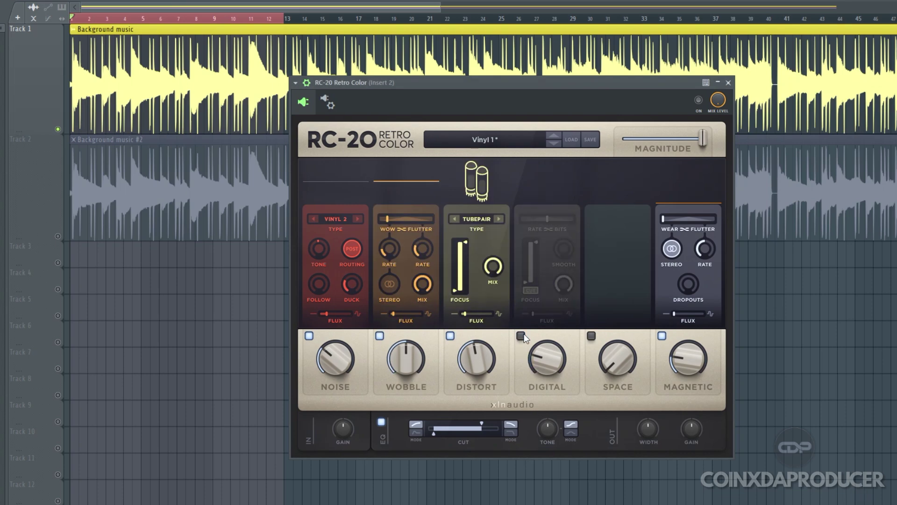
click(662, 336)
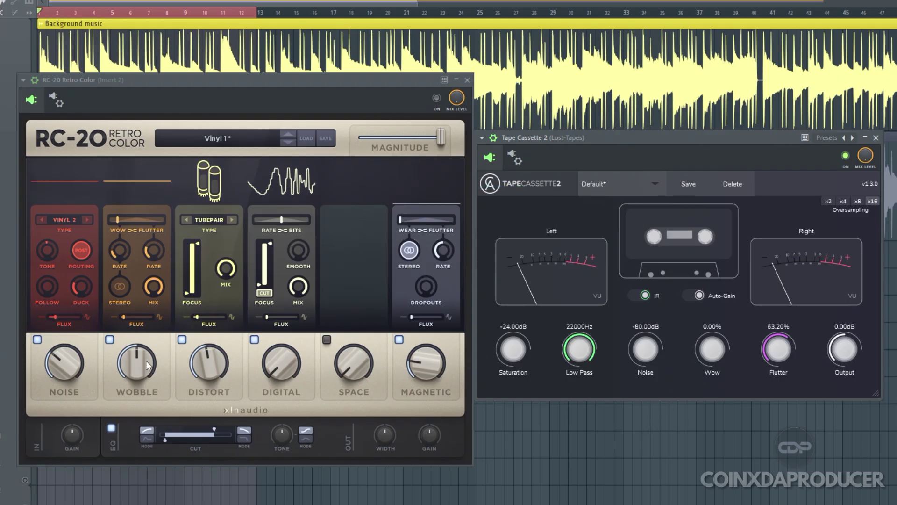
- Try raising RC-20's Wobble slightly, and try out Tape Cassette 2's Low Pass and Saturation with Saturation up to -1.84 dB
drag(145, 360, 146, 354)
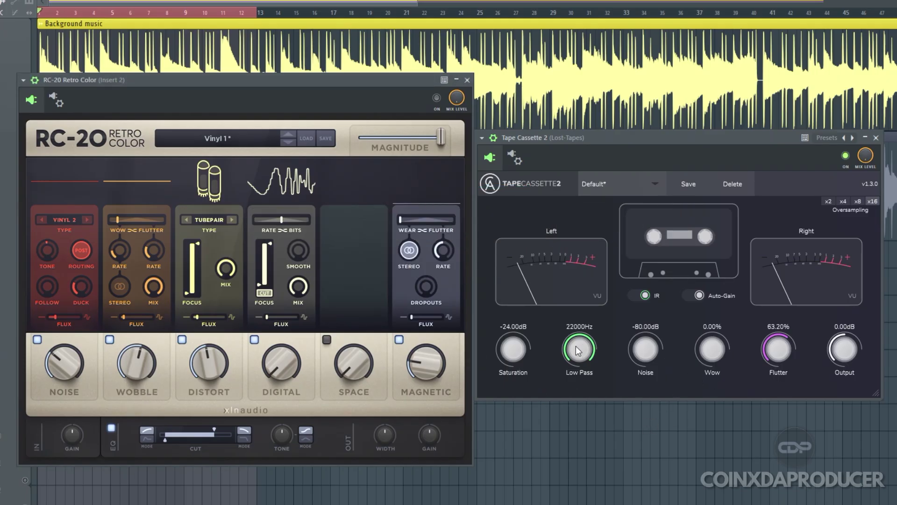
drag(578, 351, 564, 430)
drag(513, 355, 501, 385)
drag(514, 354, 496, 274)
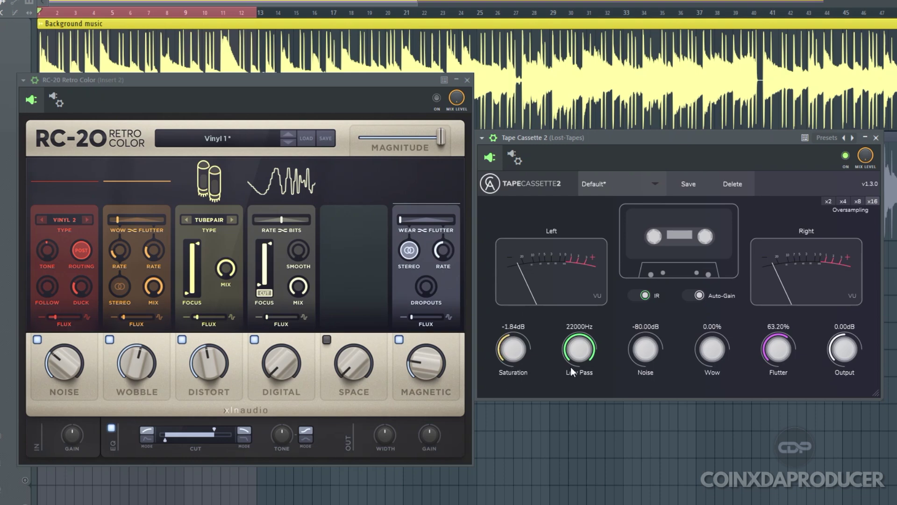
drag(513, 348, 507, 368)
- Try out Tape Cassette 2's Noise and Flutter amounts and RC-20's Digital amount
drag(646, 355, 623, 234)
drag(640, 340, 659, 360)
scroll(650, 353, up, 1)
drag(645, 349, 647, 388)
drag(778, 349, 784, 411)
drag(273, 373, 273, 363)
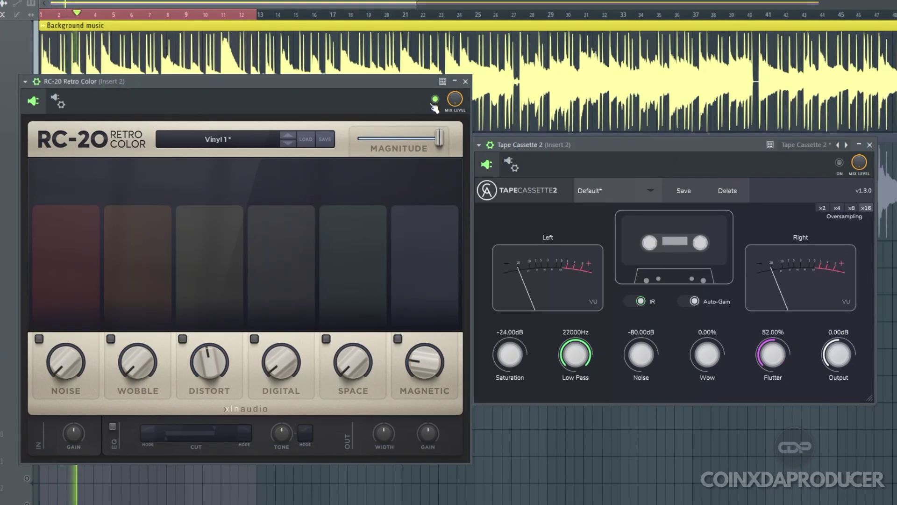
- Try RC-20's Wobble at 100% and bring it down to 58%
drag(130, 369, 84, 136)
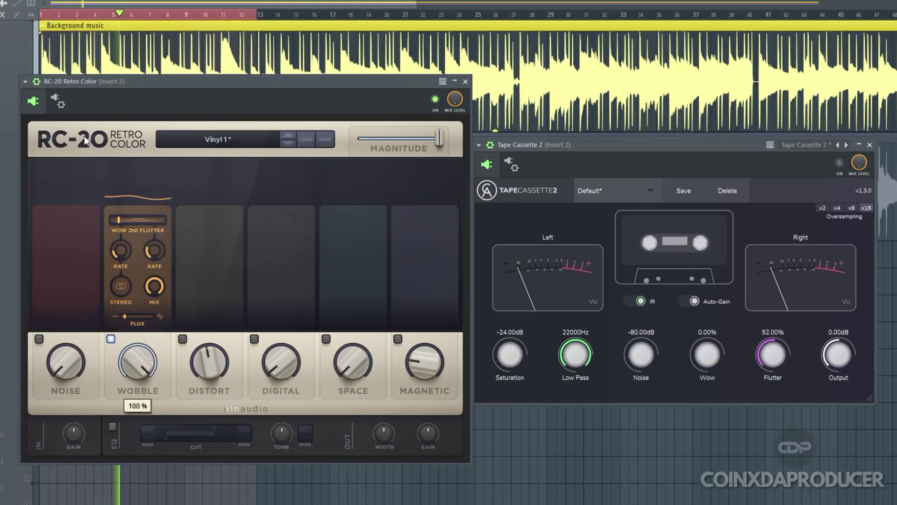
drag(145, 351, 139, 458)
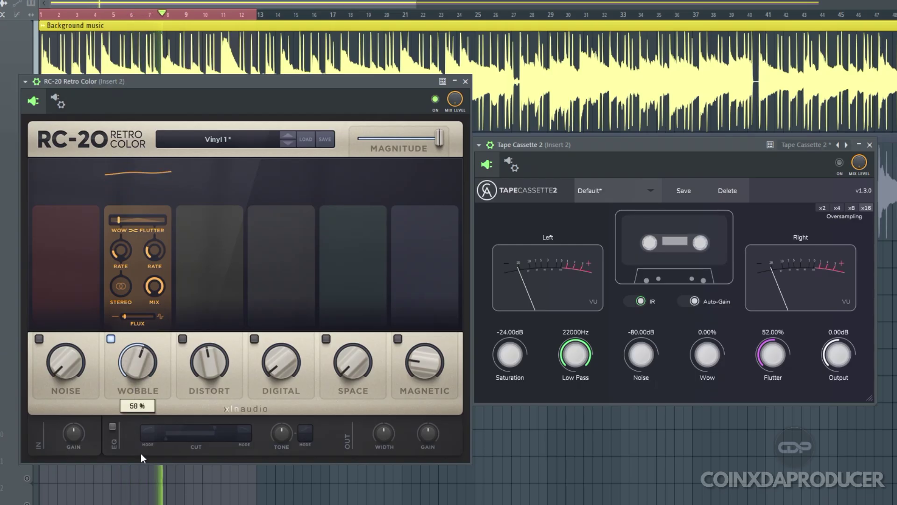
scroll(140, 354, up, 1)
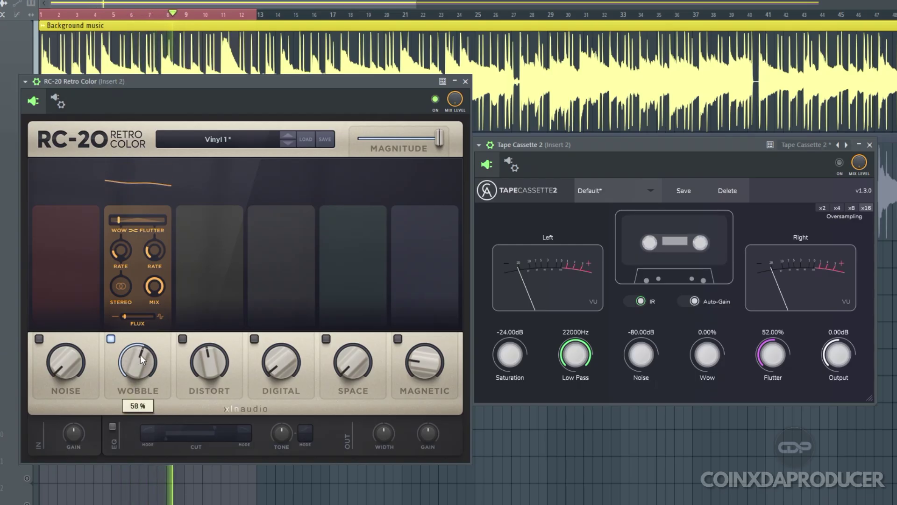
- Bypass RC-20 in favour of Tape Cassette 2, try its Wow at 100% and set it to 67.20%
click(436, 100)
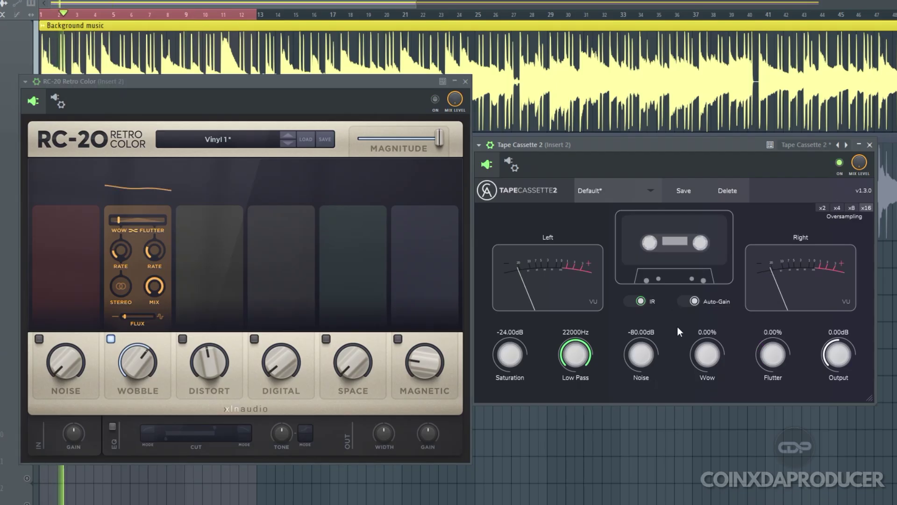
drag(707, 354, 705, 203)
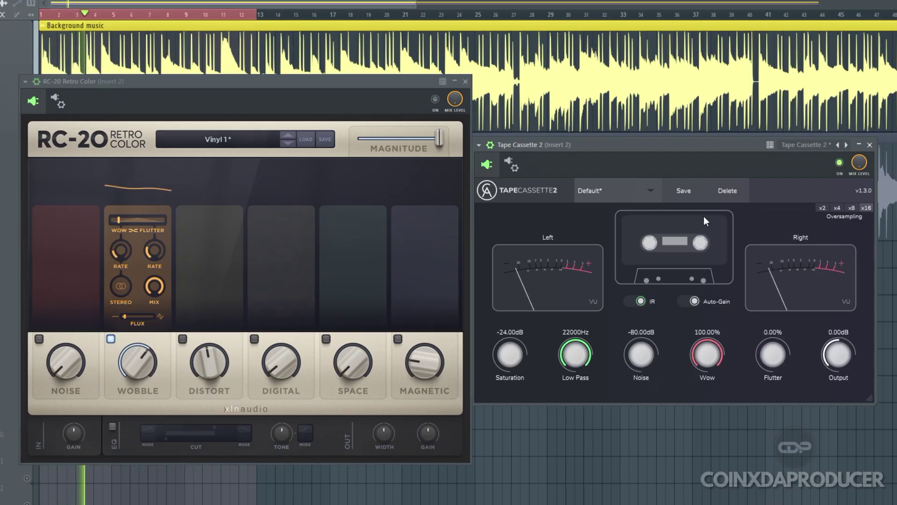
drag(707, 354, 709, 378)
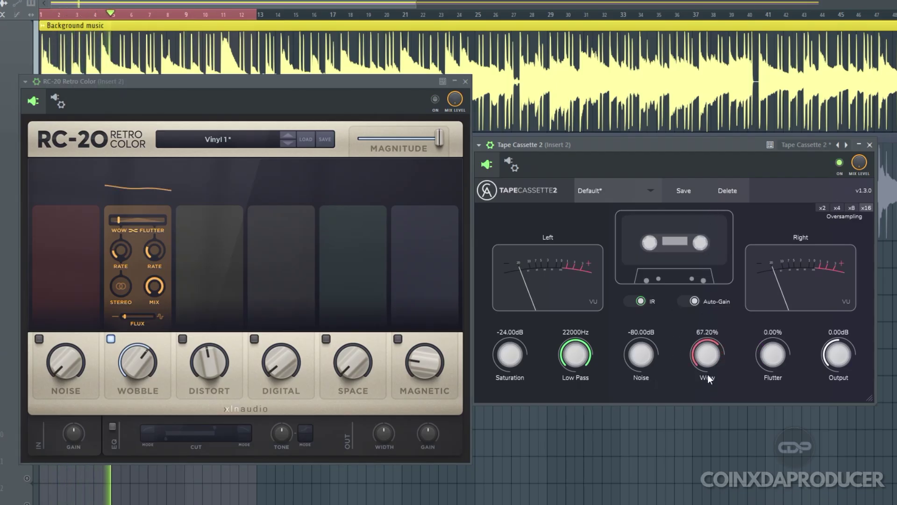
- Swap back from Tape Cassette 2 to RC-20, raise Wobble to 72% and bring in the Digital module
click(839, 162)
click(435, 99)
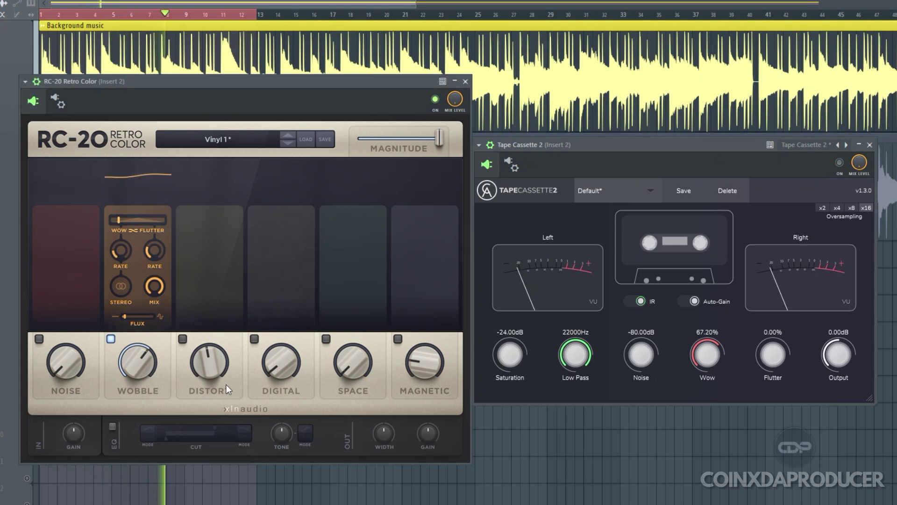
drag(147, 358, 145, 341)
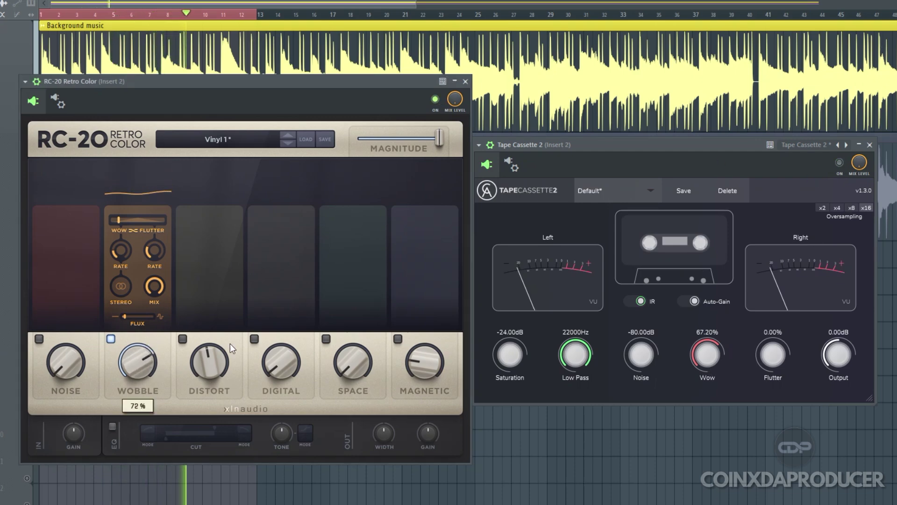
drag(289, 359, 275, 299)
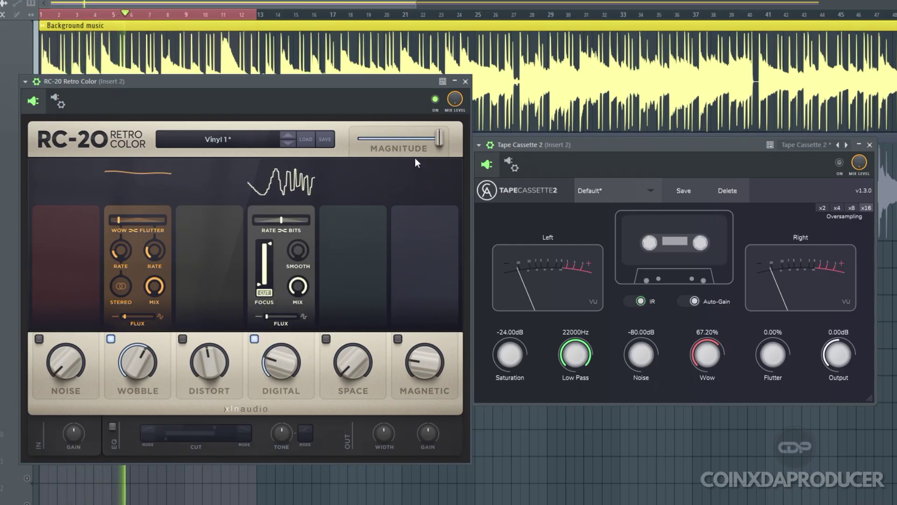
- Swap to Tape Cassette 2, try Flutter at 100%, and set Wow to 42.00% and Flutter to 25.60%
click(839, 162)
click(435, 99)
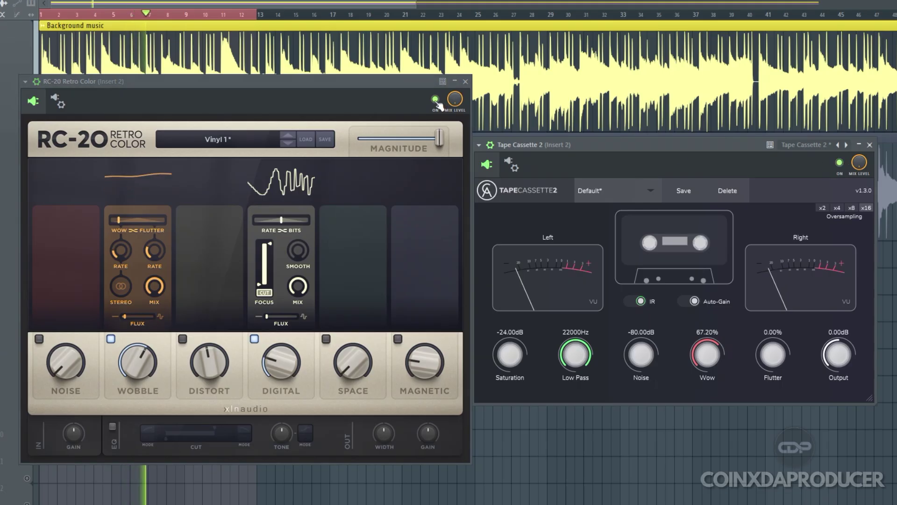
drag(764, 360, 759, 185)
double_click(707, 357)
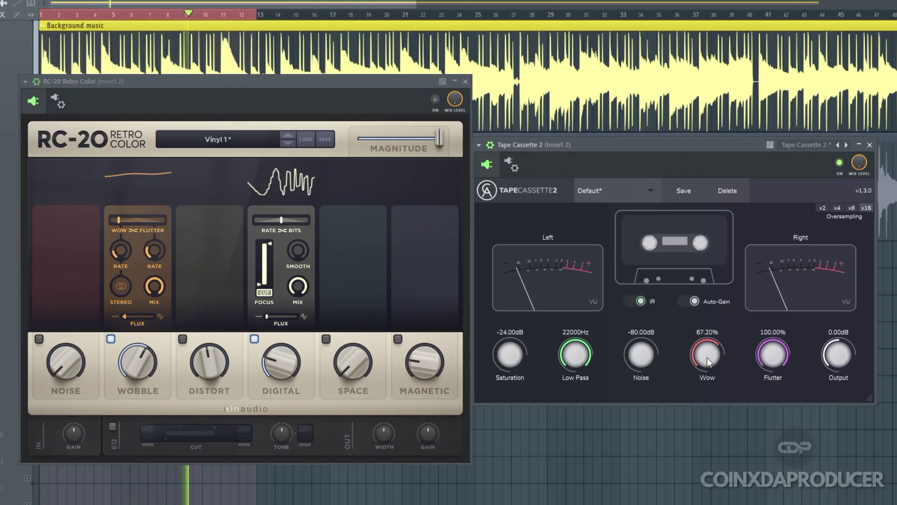
mouse_move(693, 368)
mouse_down()
mouse_move(692, 360)
mouse_move(689, 366)
mouse_up()
drag(773, 354, 750, 449)
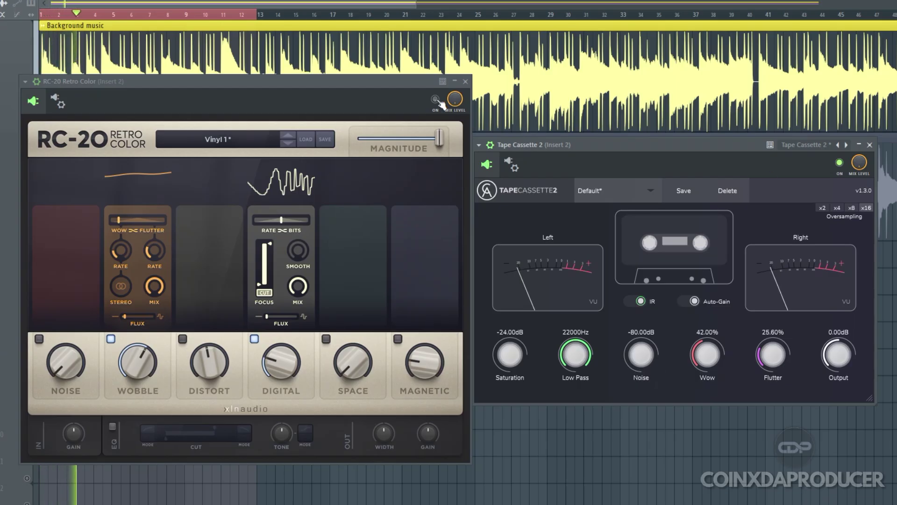
- Swap back to RC-20, try Noise at 65% and set it to 30%
click(839, 163)
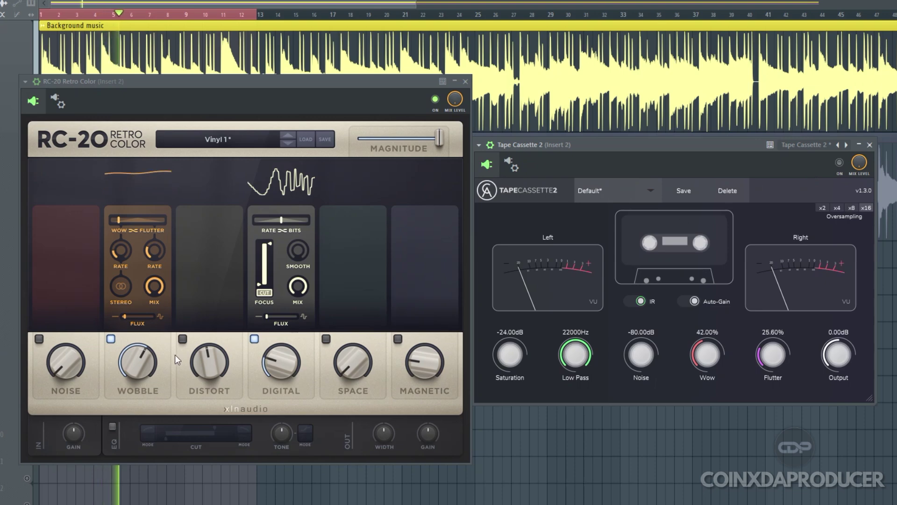
drag(42, 361, 53, 288)
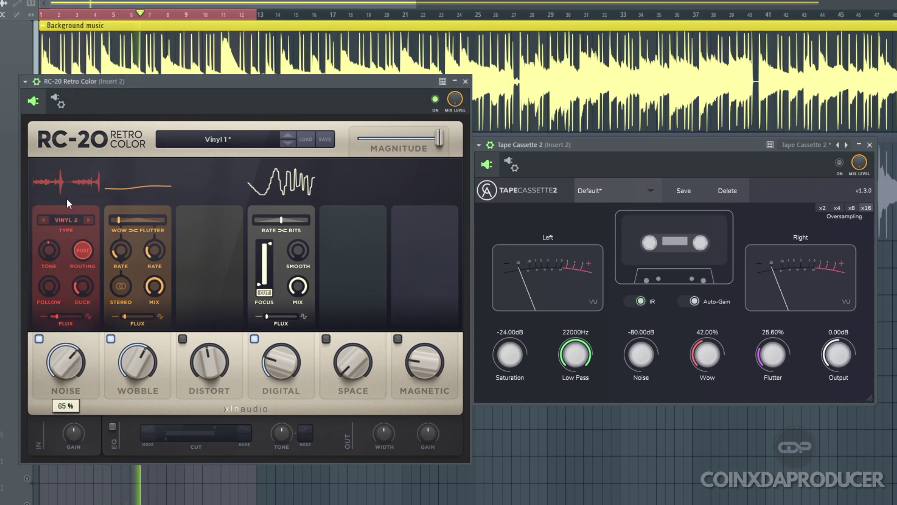
drag(59, 231, 60, 367)
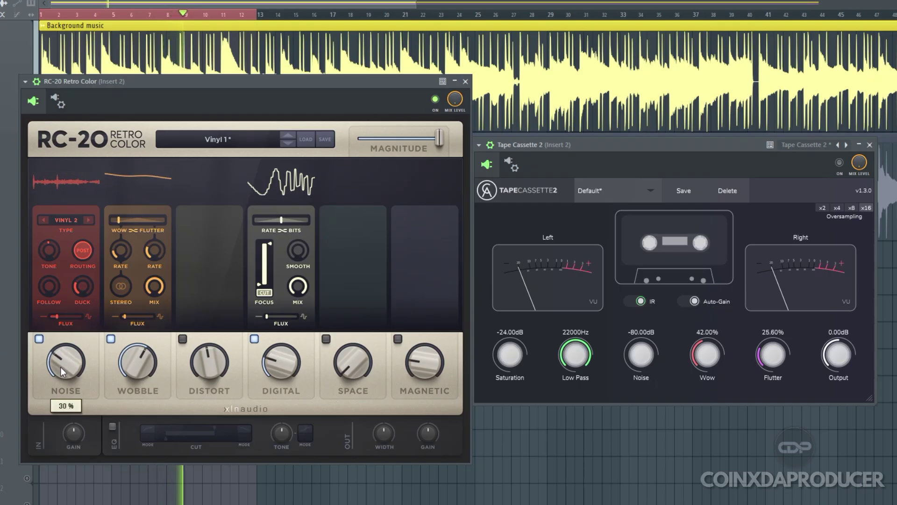
- Try Tape Cassette 2's Noise at 0.00 dB and -25.90 dB and Saturation at 7.83 dB, returning Noise to -80.00 dB and Saturation to -24.00 dB
drag(641, 354, 605, 363)
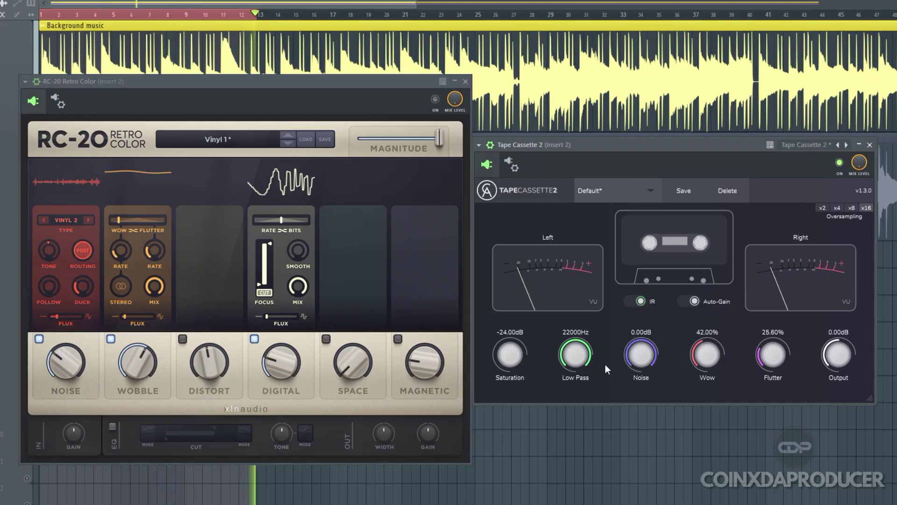
drag(632, 392, 636, 462)
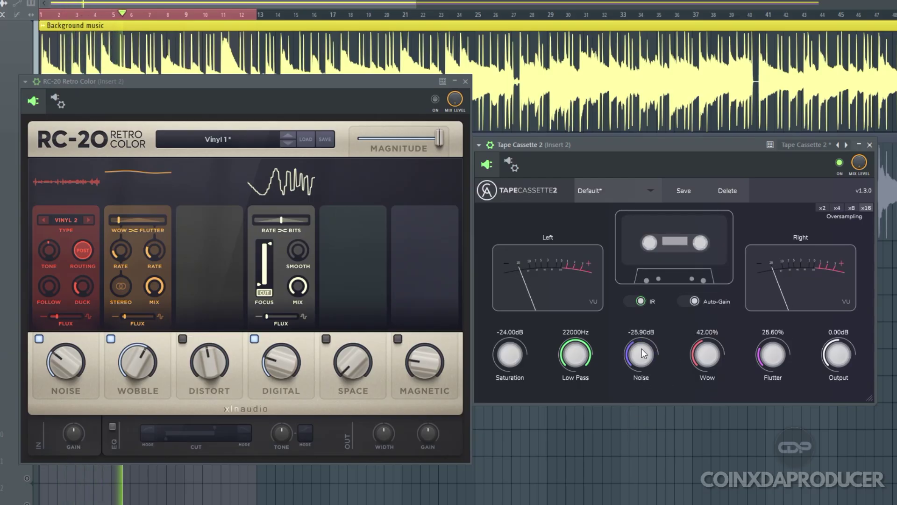
drag(509, 354, 511, 222)
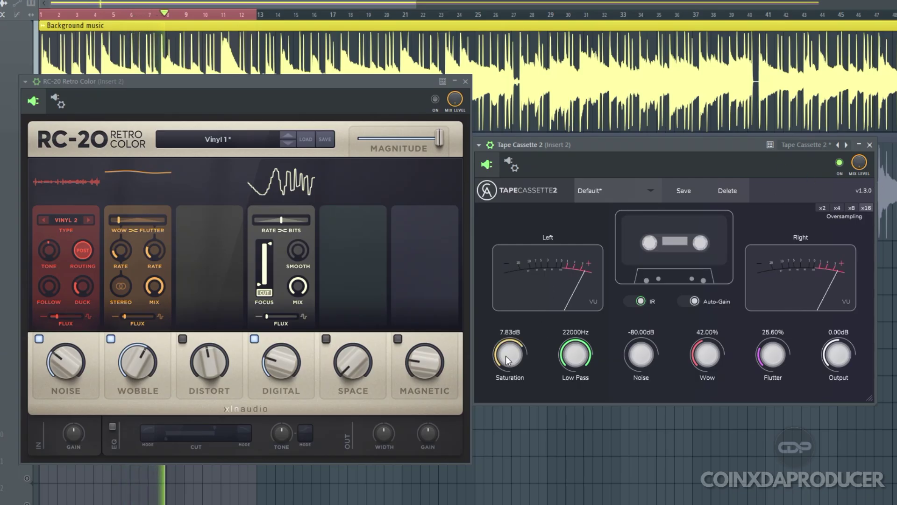
drag(517, 357, 520, 495)
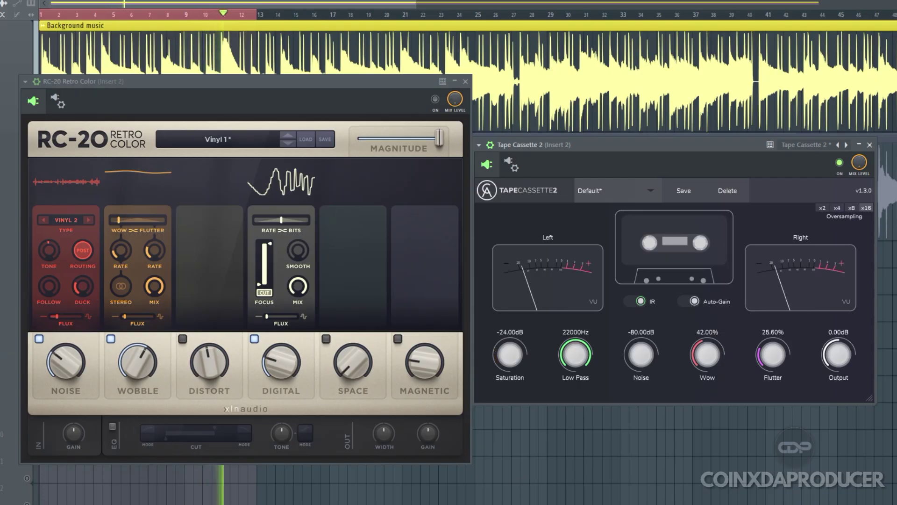
- Bypass Tape Cassette 2 and enable RC-20, toggling it to compare the two plugins' sound
click(840, 162)
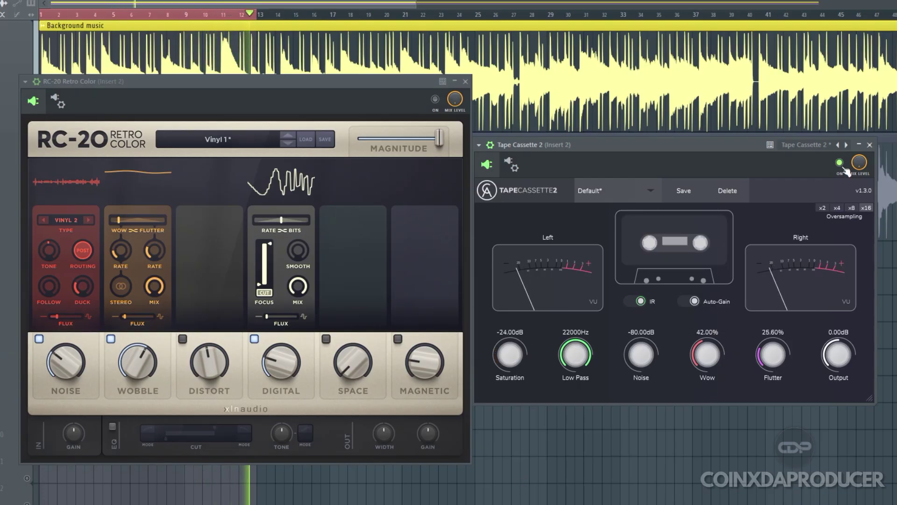
click(435, 100)
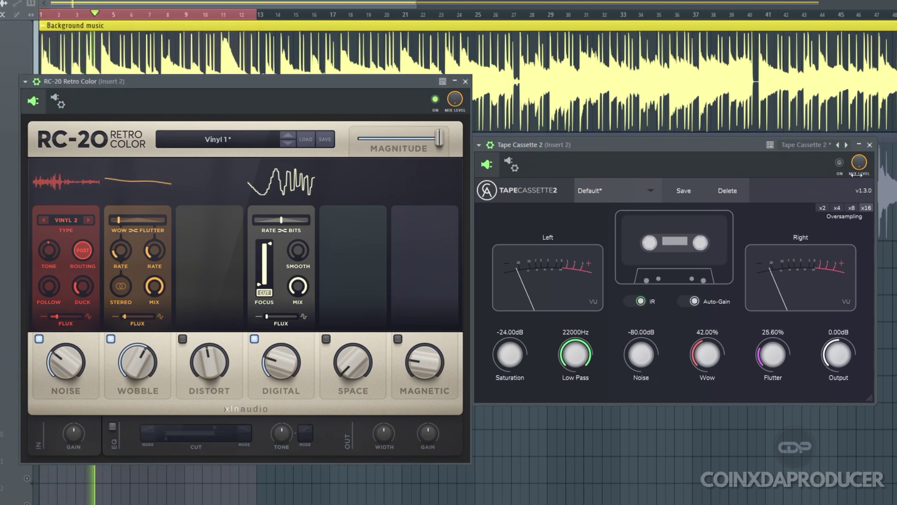
click(436, 99)
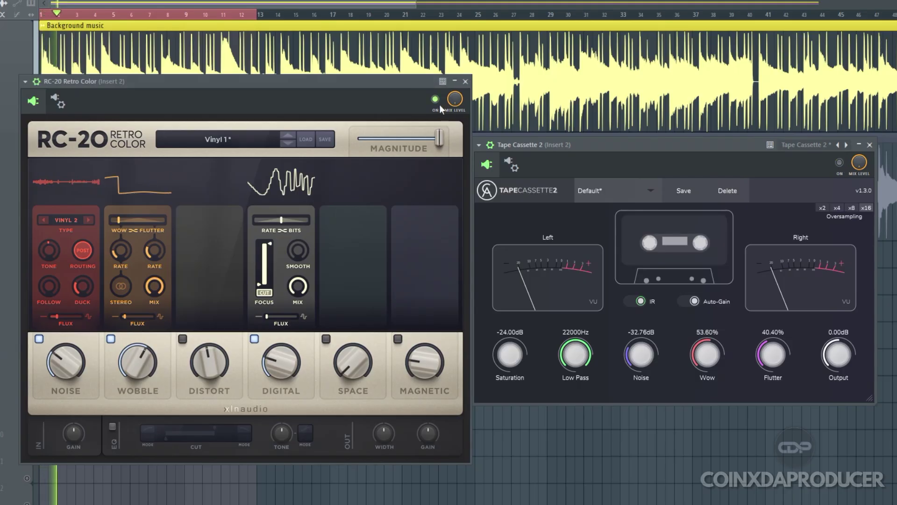
click(441, 105)
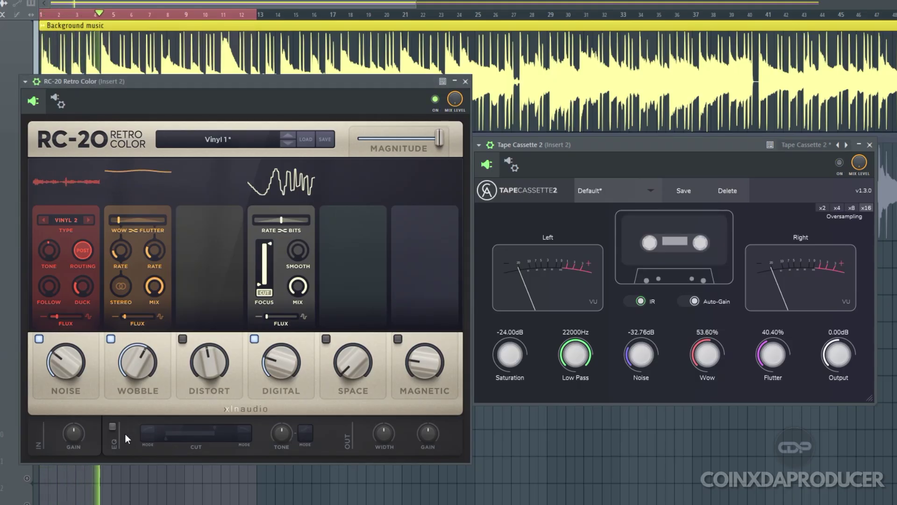
- Enable RC-20's EQ and lower its high-frequency cut to 1401 Hz
click(113, 427)
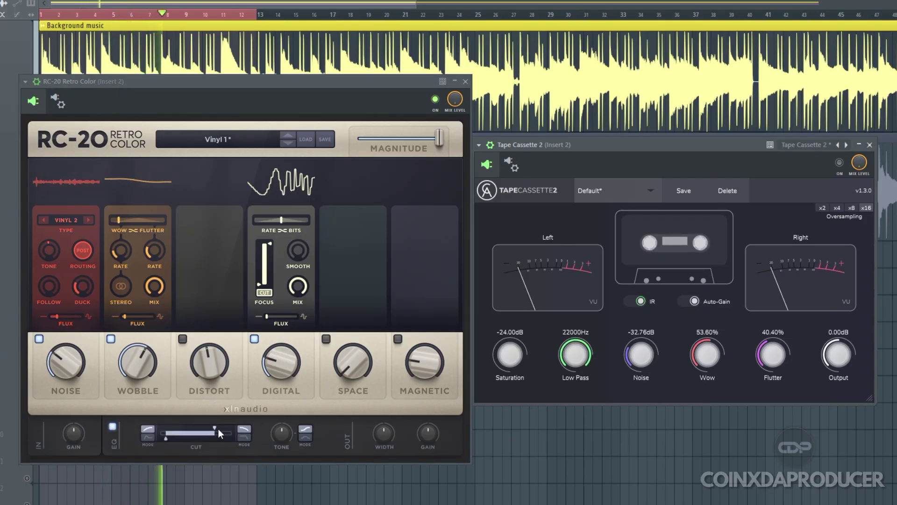
mouse_move(216, 427)
mouse_down()
mouse_move(197, 422)
mouse_move(206, 421)
mouse_up()
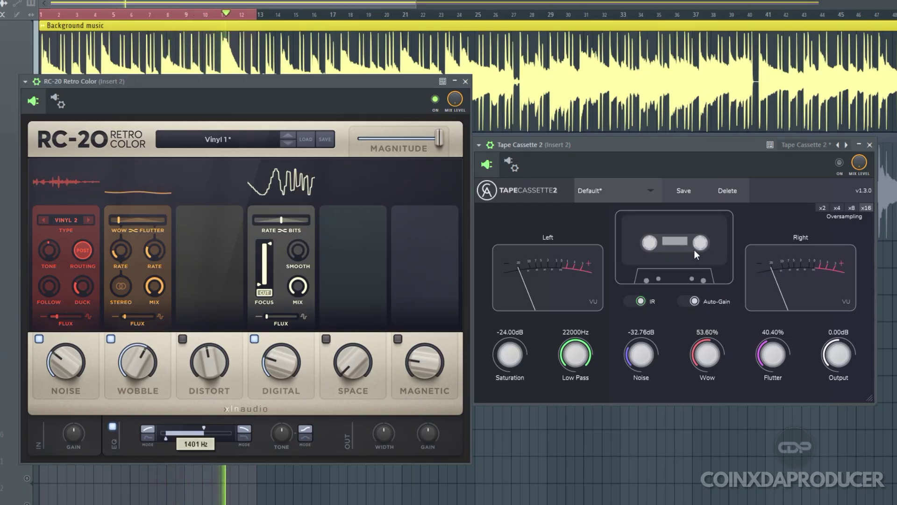
- Alternate between Tape Cassette 2 and RC-20 to compare their sound, ending on RC-20 and adjusting its Noise amount
click(839, 162)
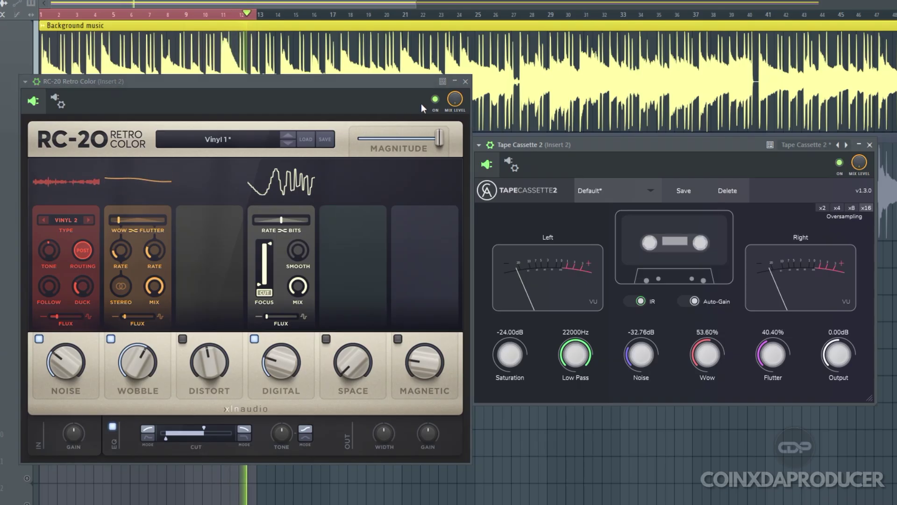
click(435, 100)
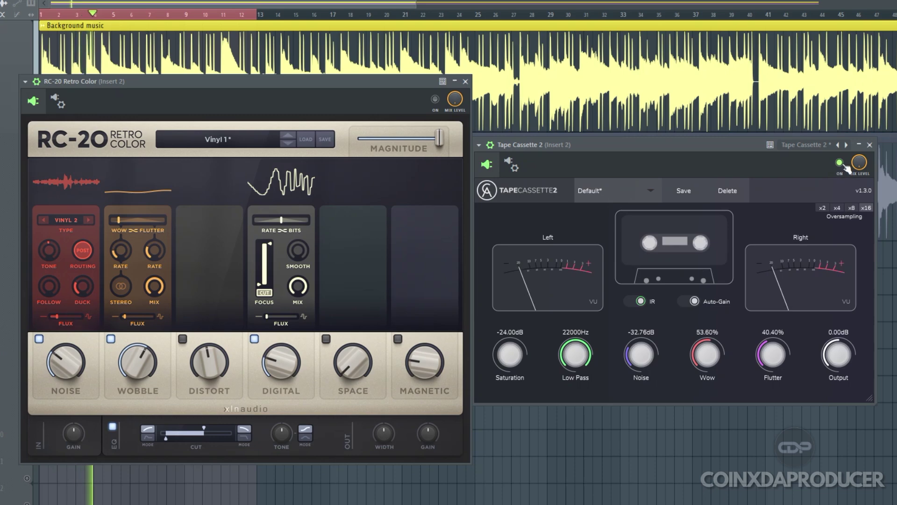
click(436, 99)
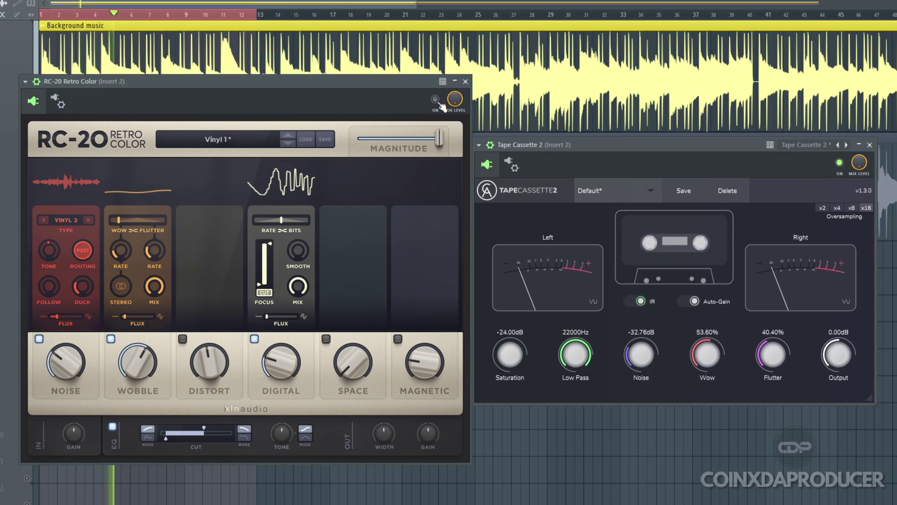
click(839, 164)
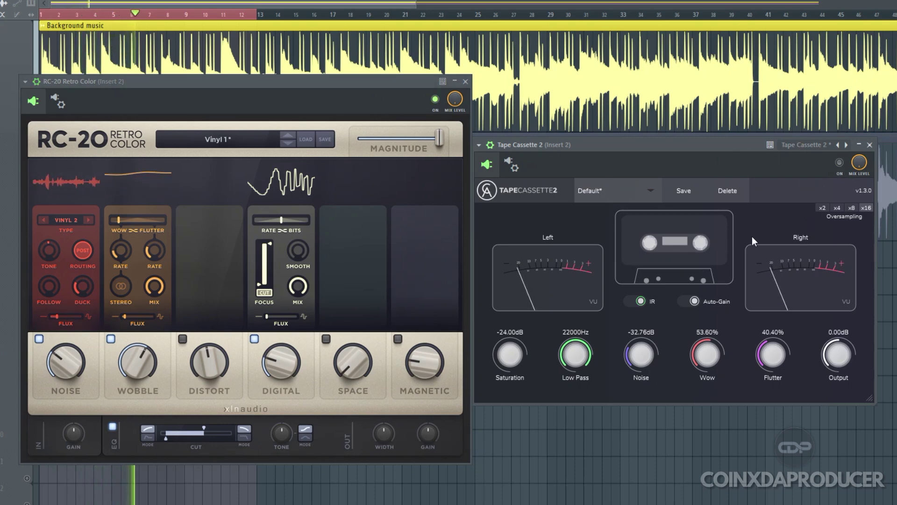
drag(59, 370, 56, 384)
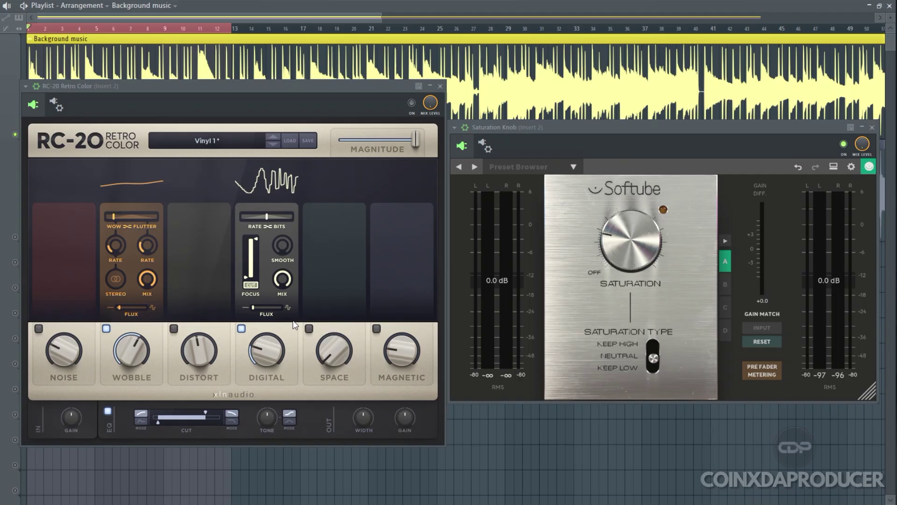
- Try out RC-20's Space module, its EQ Tone at -12.0 dB and its output Width
click(309, 329)
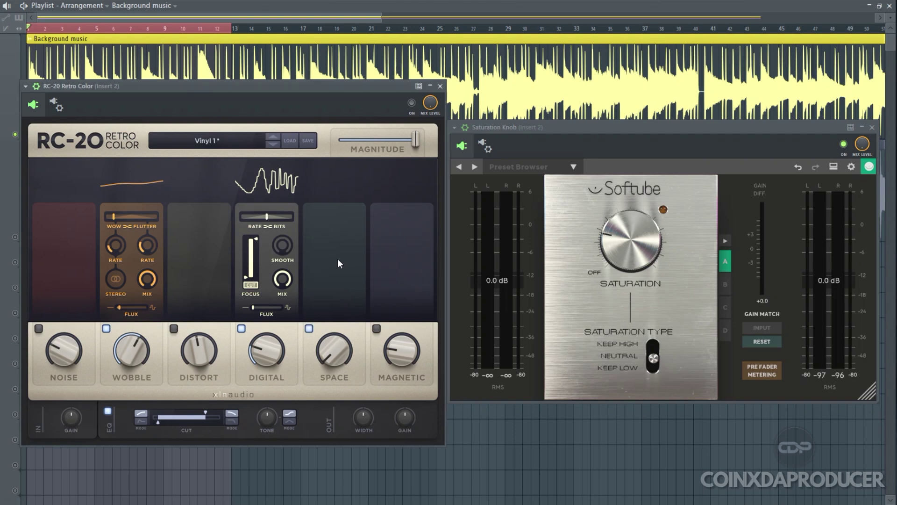
click(309, 329)
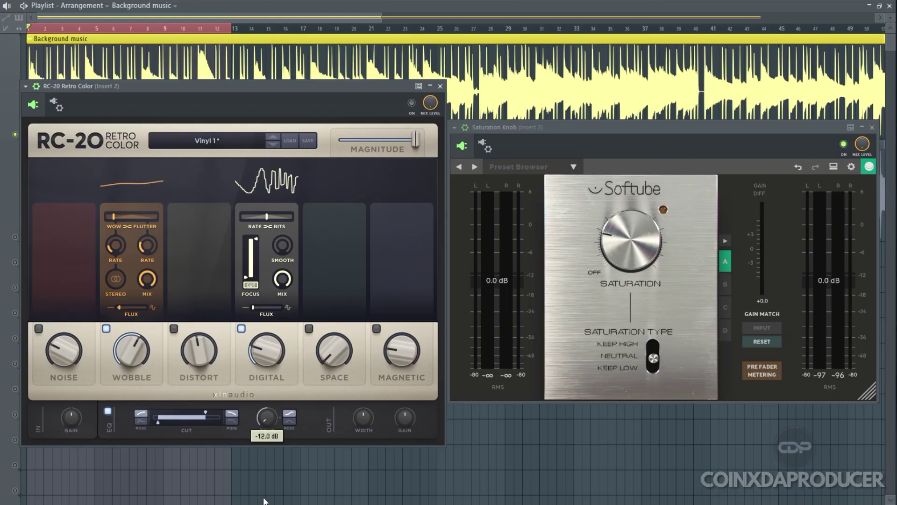
drag(267, 417, 260, 361)
drag(365, 419, 338, 401)
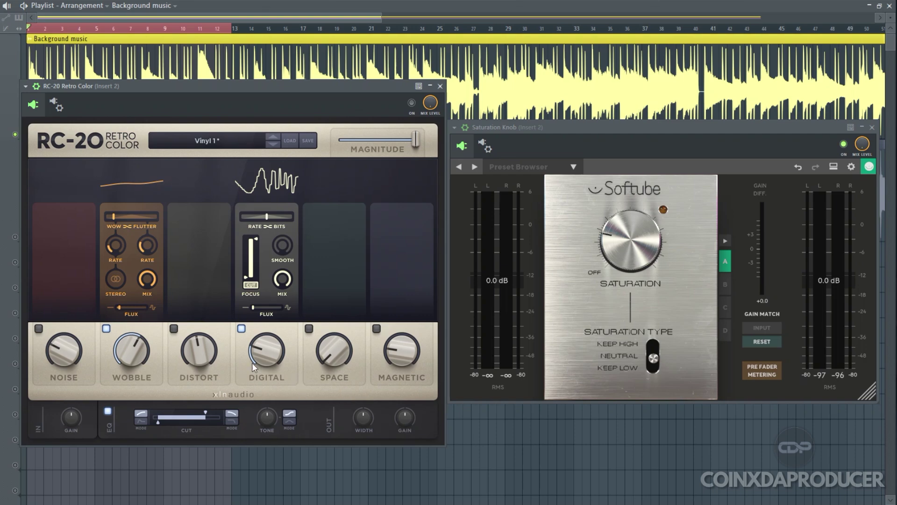
- Enable RC-20's Distort module and show the mixer's Insert 2 effect slots above the plugin windows
click(173, 328)
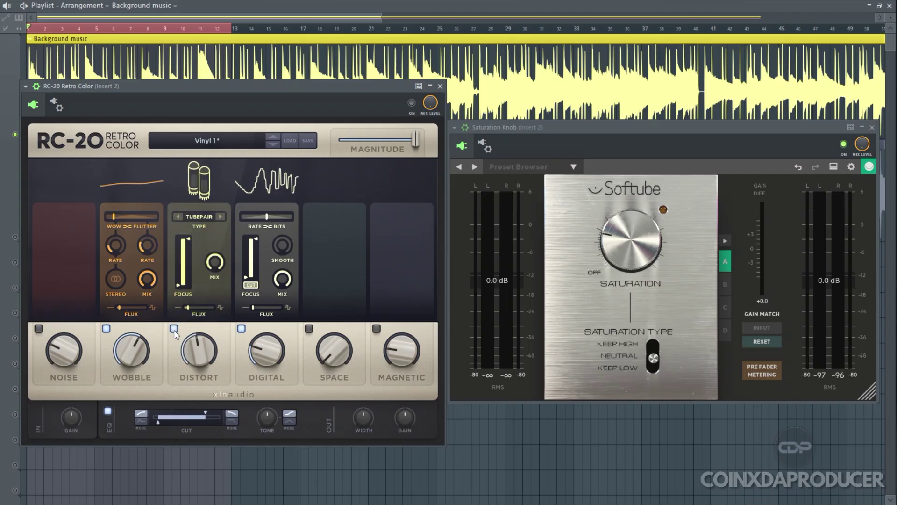
key(F9)
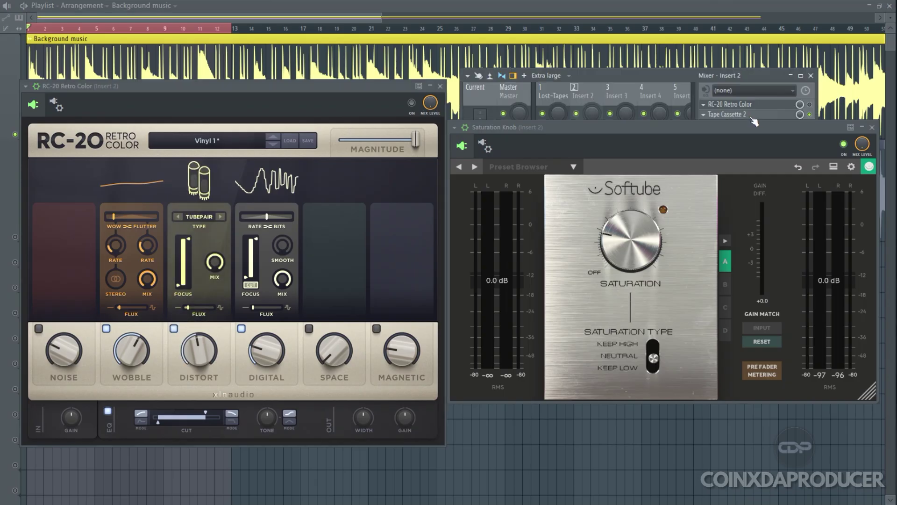
drag(649, 78, 642, 47)
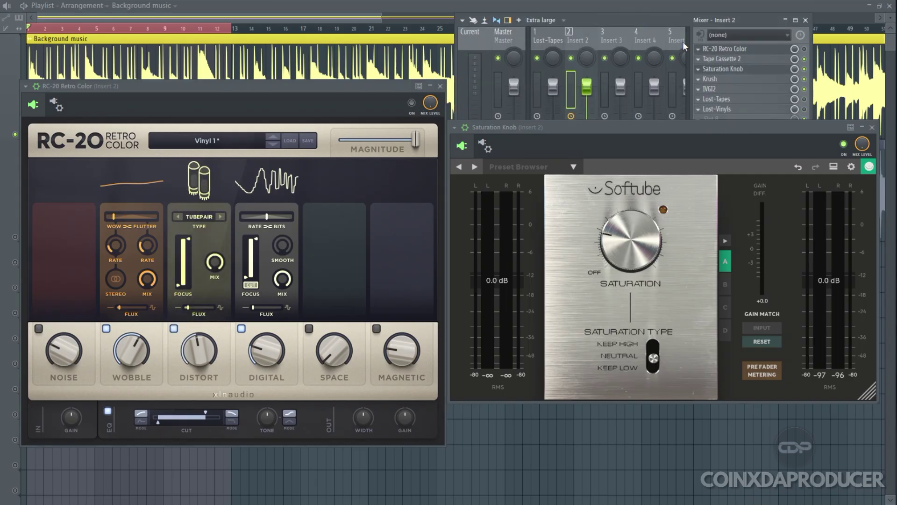
- Play the track through RC-20 with only Distort active and lower Distort to 37%
key(space)
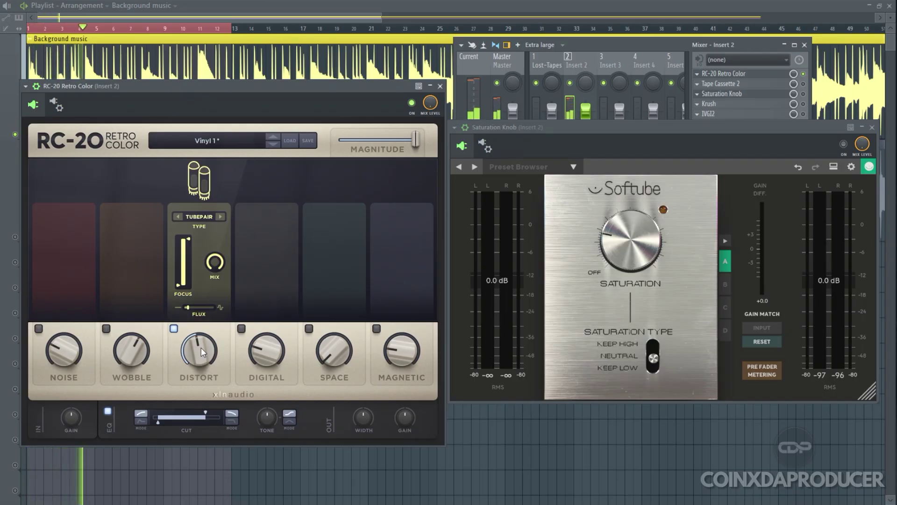
drag(201, 347, 189, 364)
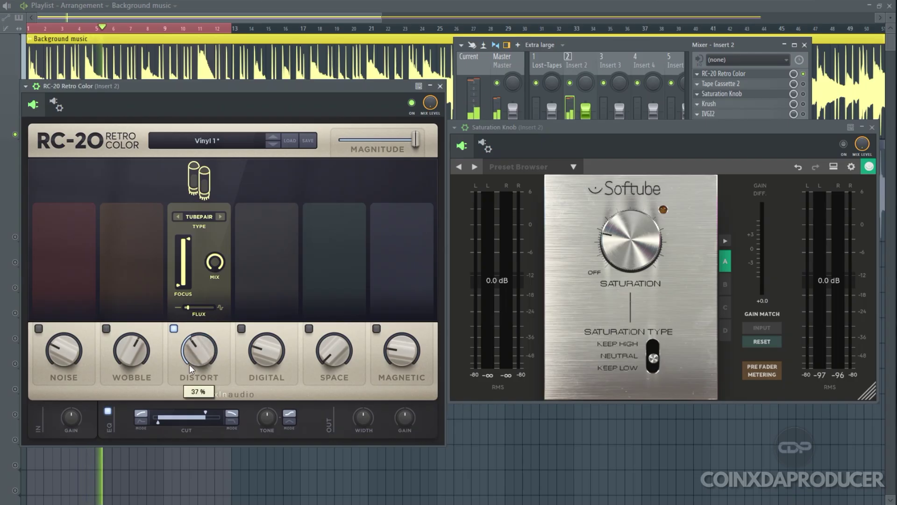
key(space)
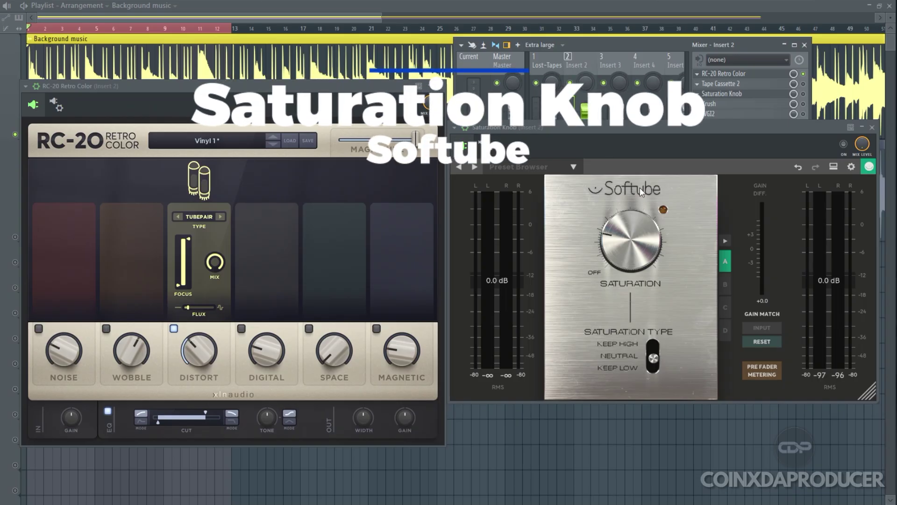
- Play the track through Softube's Saturation Knob, trying Saturation at 2.2 and 1.6 and setting it to 2.0
key(space)
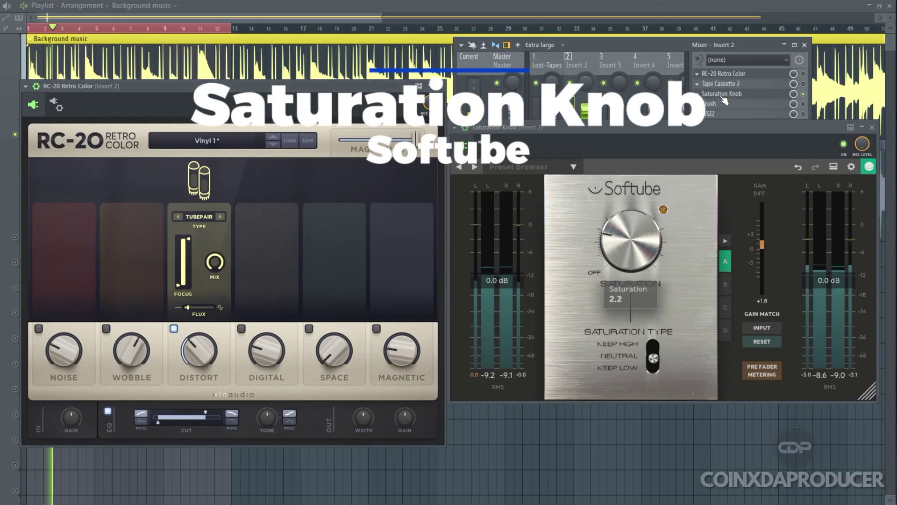
mouse_move(613, 231)
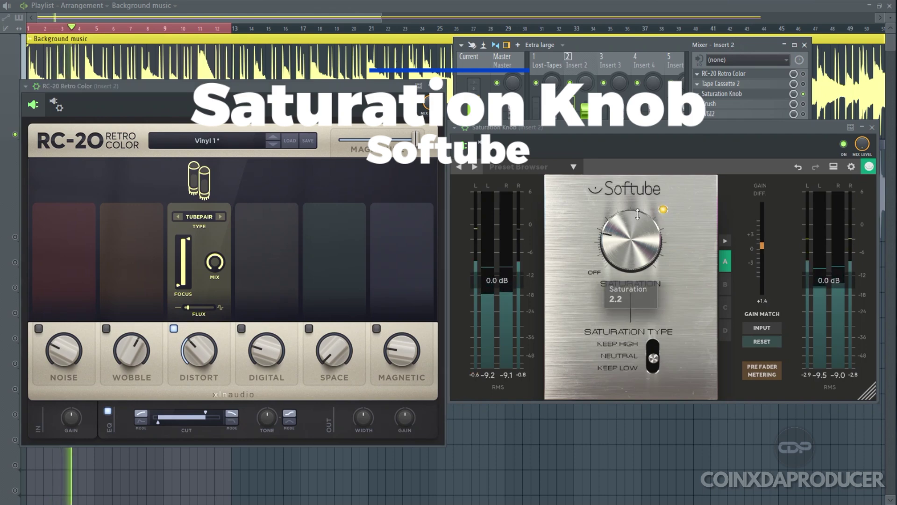
drag(614, 231, 612, 238)
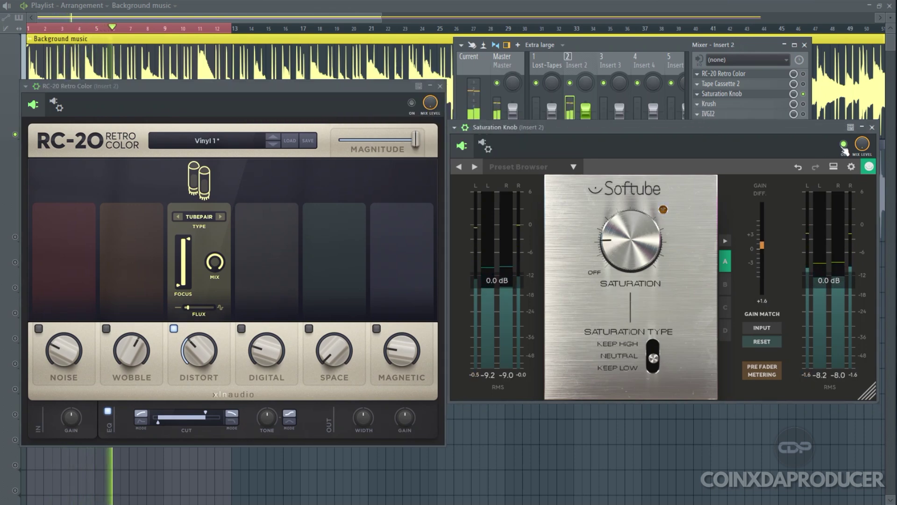
mouse_move(611, 235)
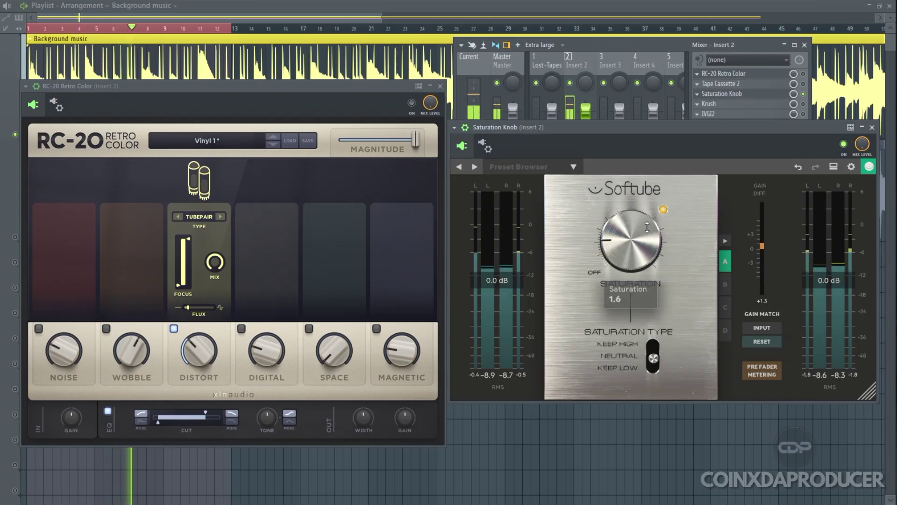
drag(611, 235, 611, 232)
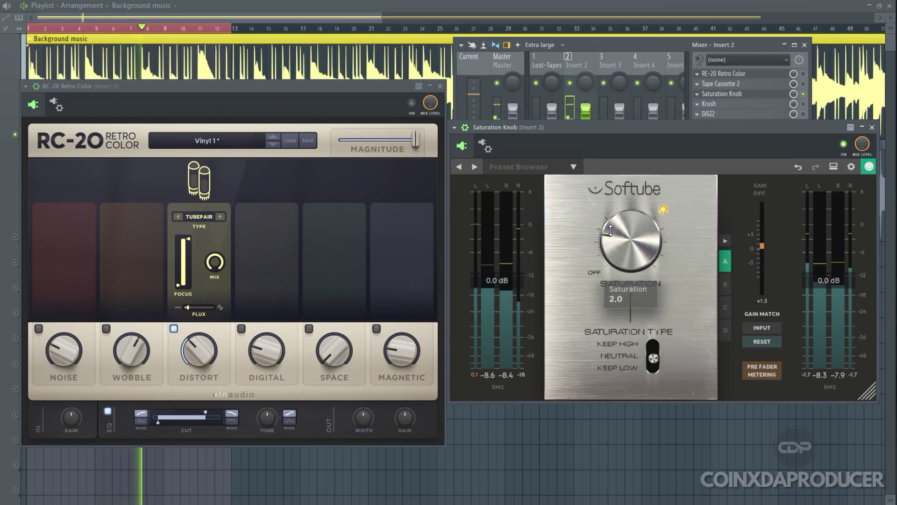
- Swap Saturation Knob for RC-20, try Distort at 51%, change its type to Crunch and set Distort to 47%
click(844, 145)
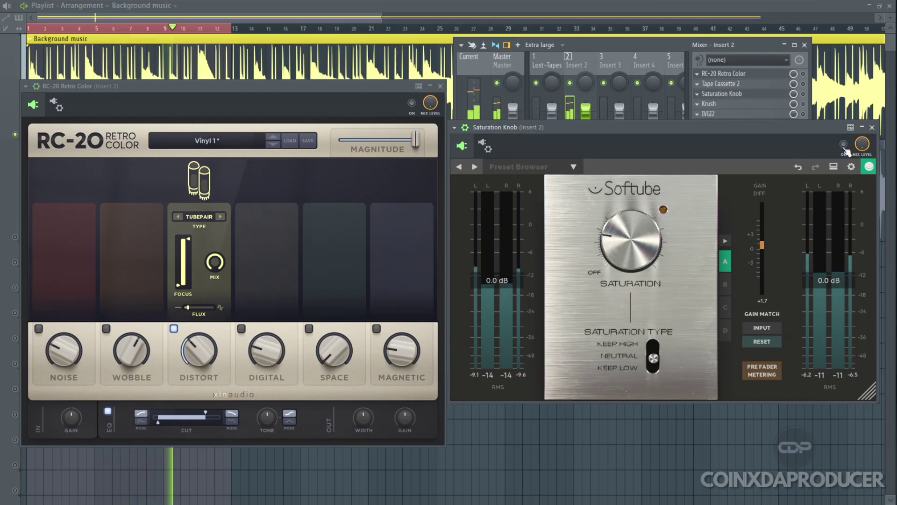
click(411, 102)
mouse_move(194, 338)
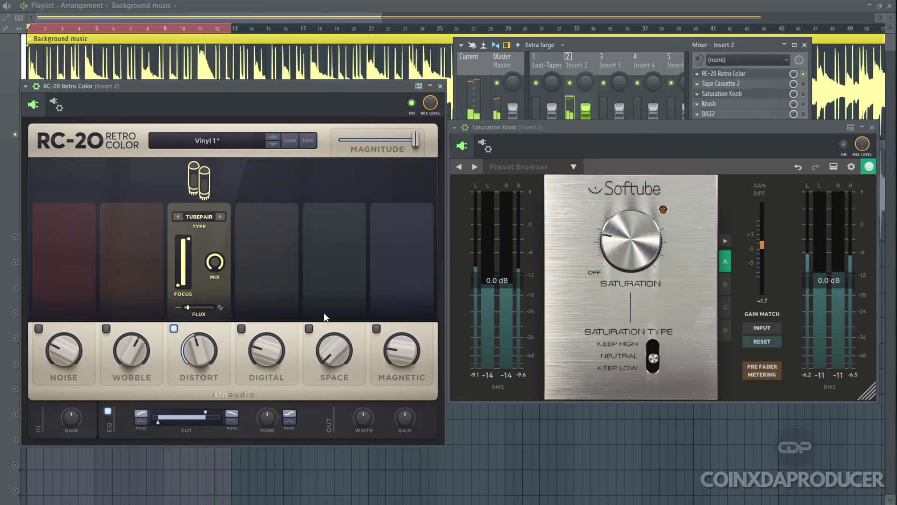
drag(206, 334, 206, 327)
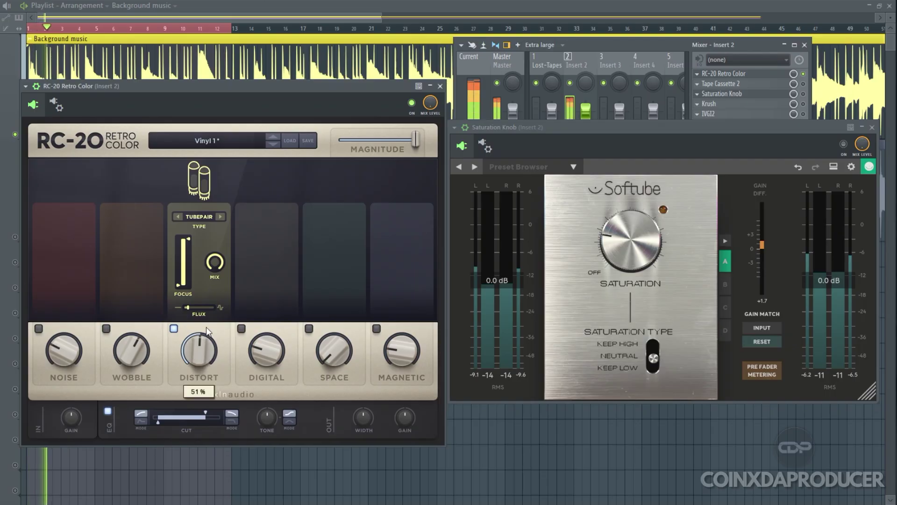
click(219, 217)
click(220, 217)
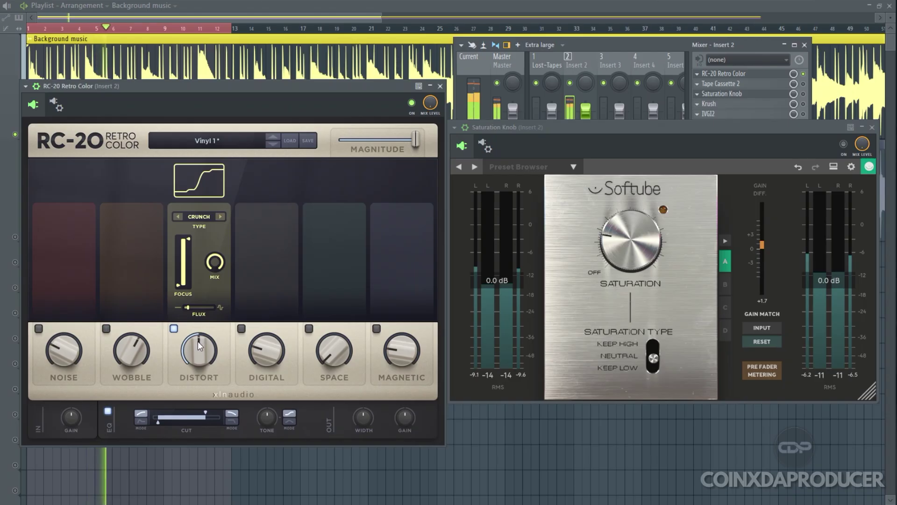
drag(197, 341, 197, 346)
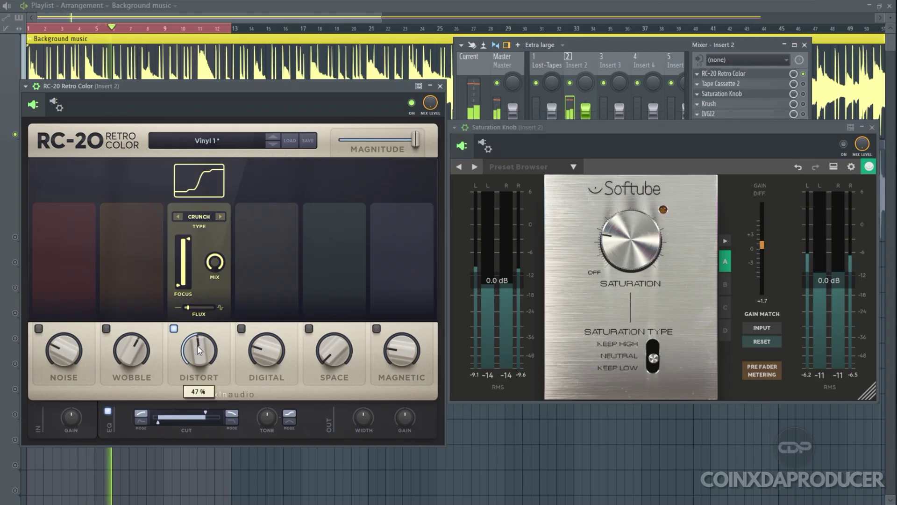
- Swap to Saturation Knob to compare, raise Saturation to 2.2, and swap back to RC-20
click(844, 145)
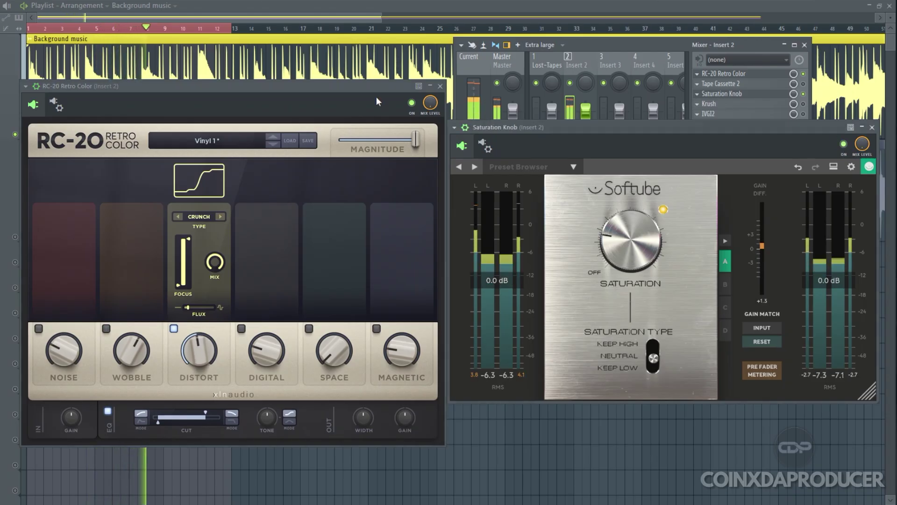
click(412, 104)
mouse_move(630, 244)
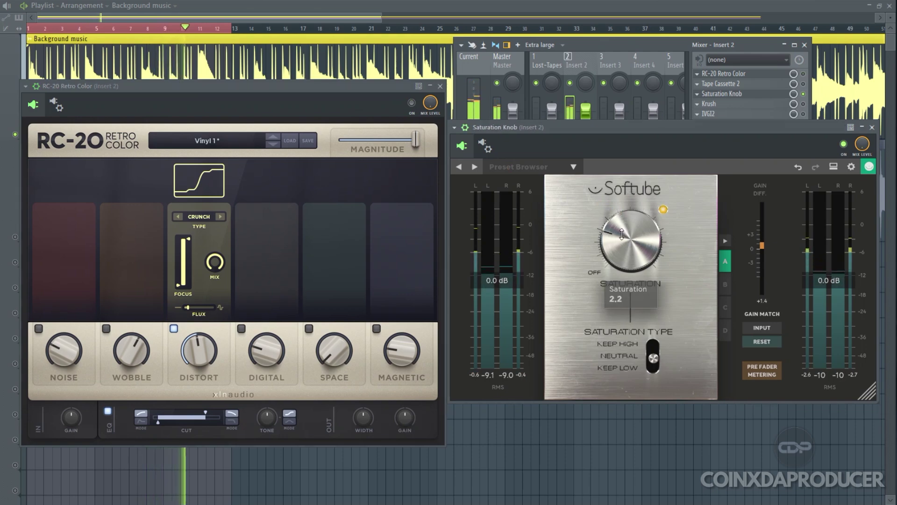
click(844, 145)
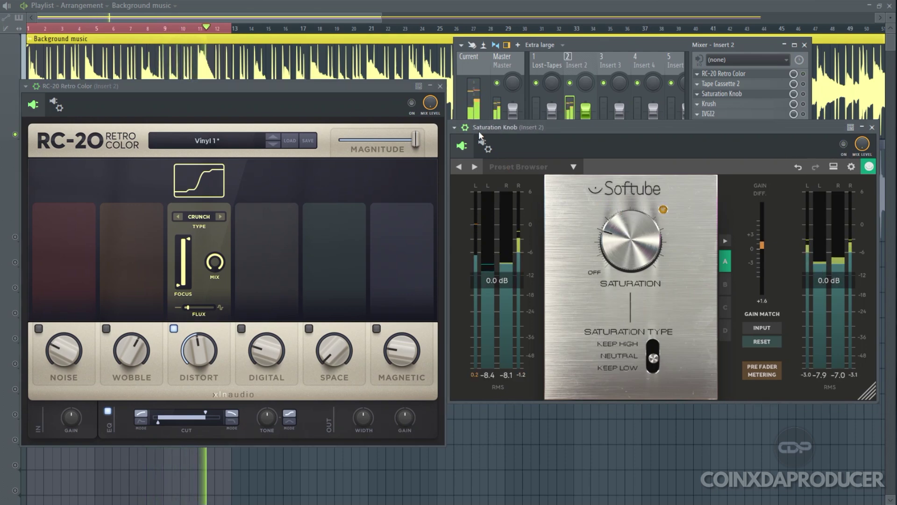
click(412, 104)
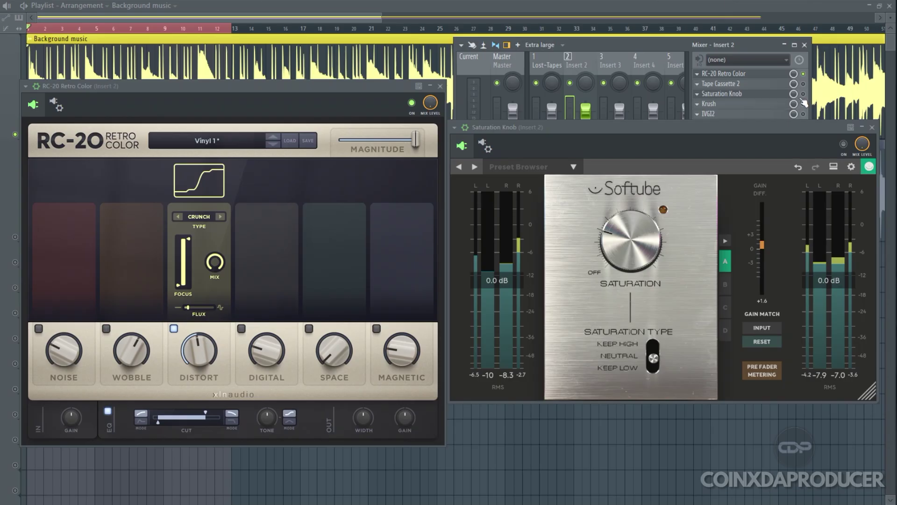
- View the Krush plugin briefly, close it, and open IVGI2 in a clear spot over the Saturation Knob window
click(725, 107)
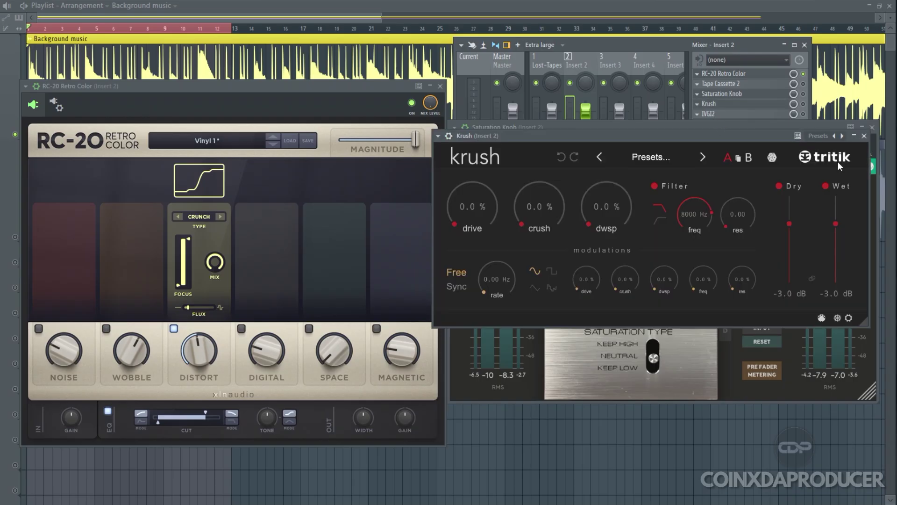
click(864, 136)
click(729, 115)
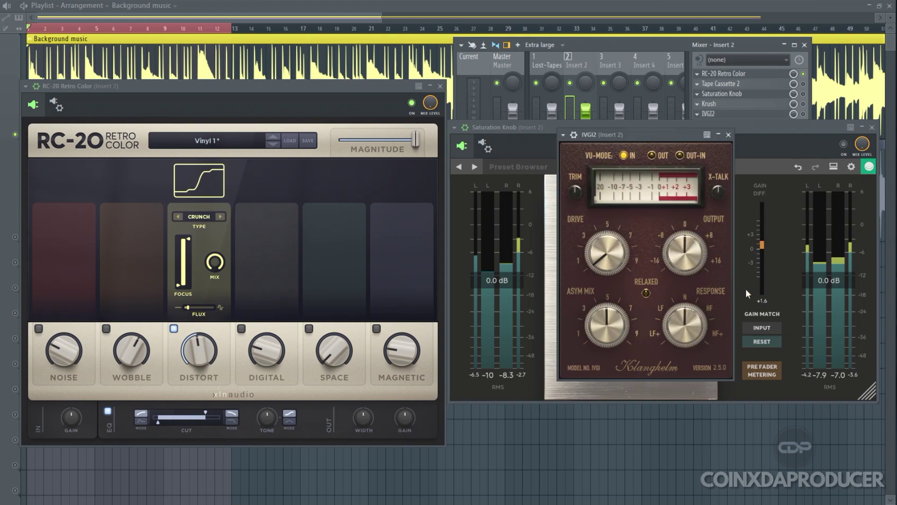
drag(641, 140, 669, 154)
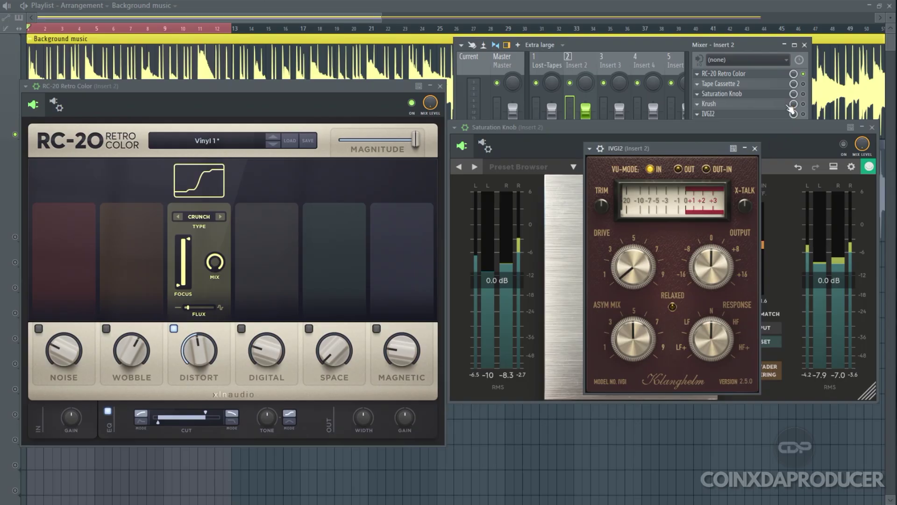
- Play the track through IVGI2 with RC-20 bypassed, trying high and medium Drive before setting it between 3 and 5
click(413, 103)
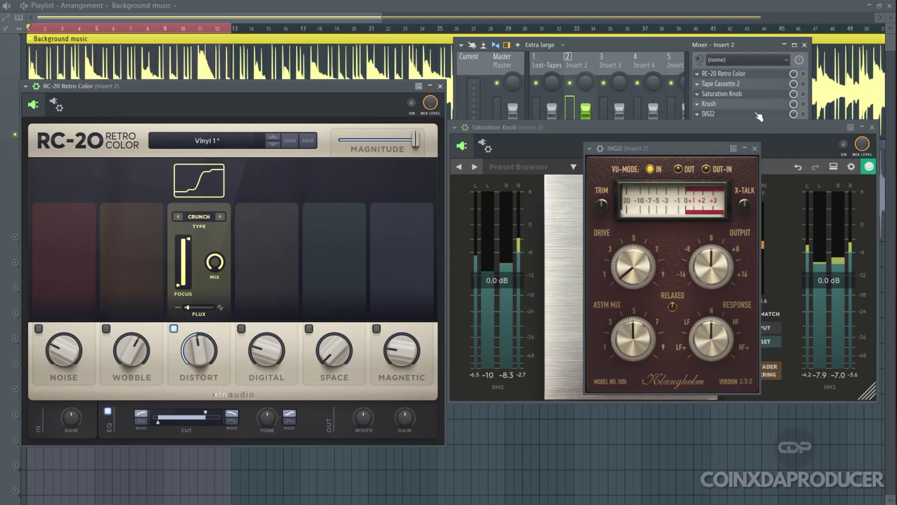
key(space)
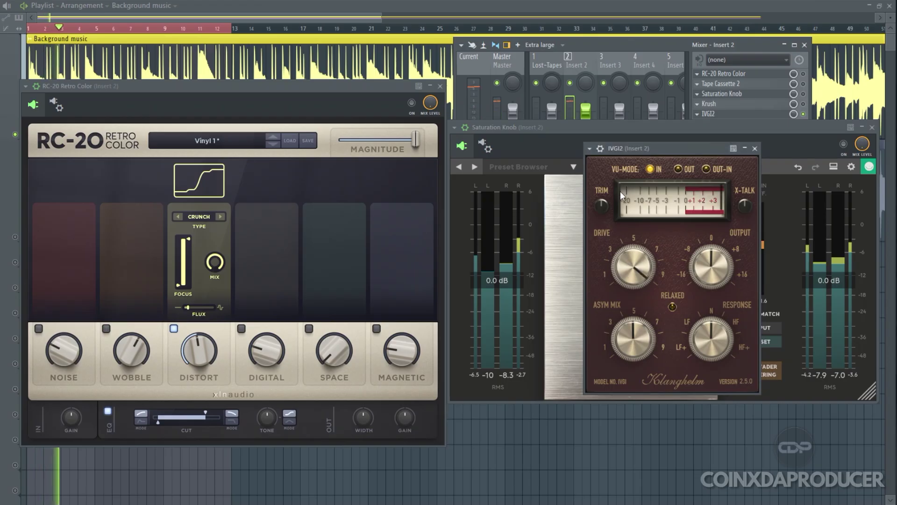
scroll(616, 254, down, 5)
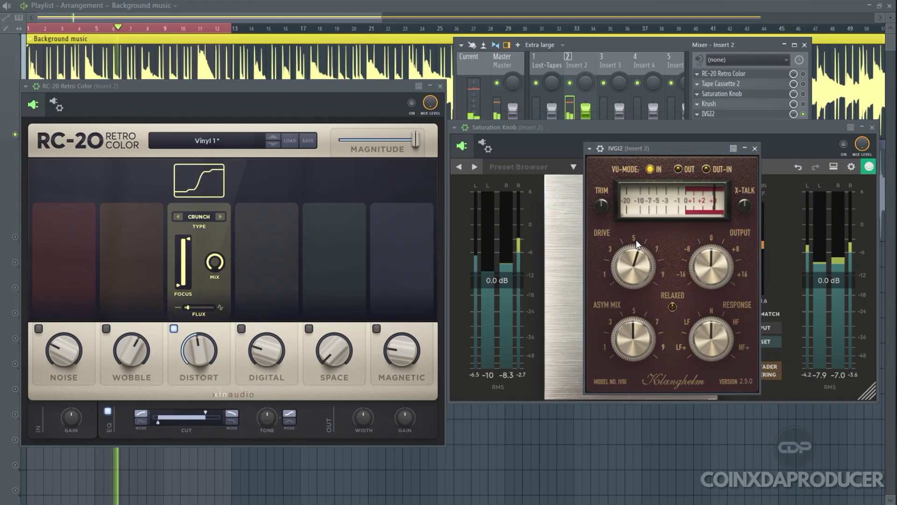
scroll(627, 265, up, 3)
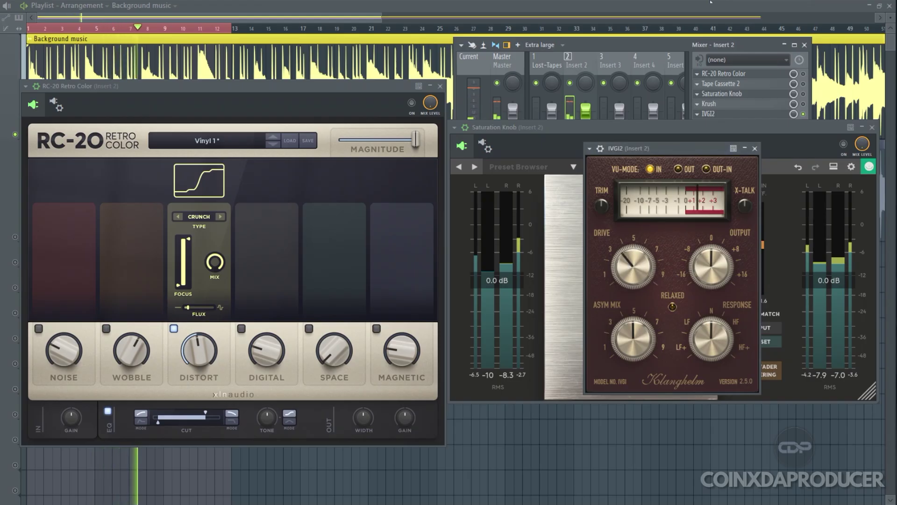
- Show IVGI2's wrapper controls, toggle it off and on to compare, and set Drive to about 5 and Asym Mix slightly above 7
click(600, 148)
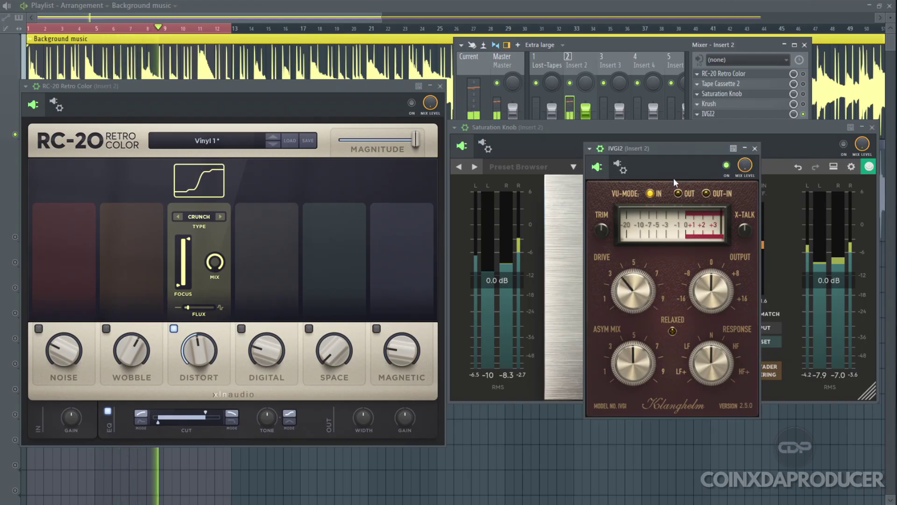
mouse_move(677, 143)
mouse_down()
mouse_move(674, 127)
mouse_move(679, 136)
mouse_up()
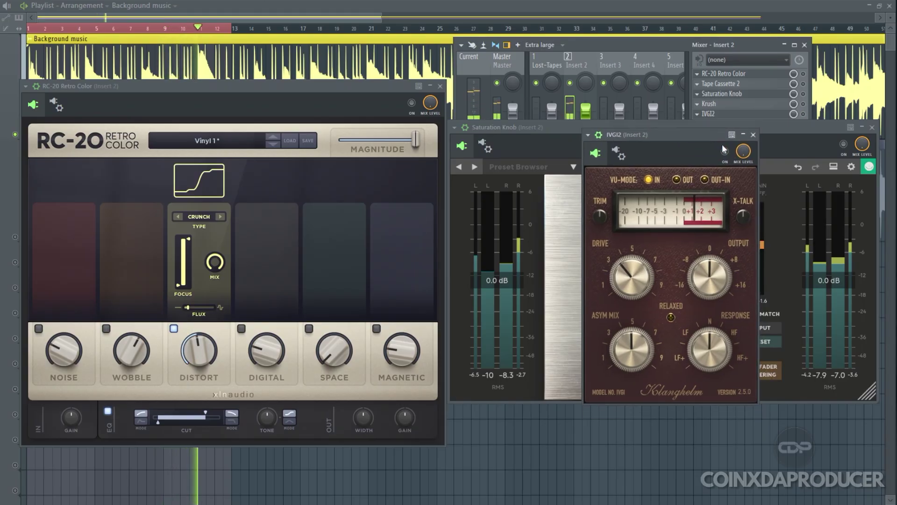
click(724, 151)
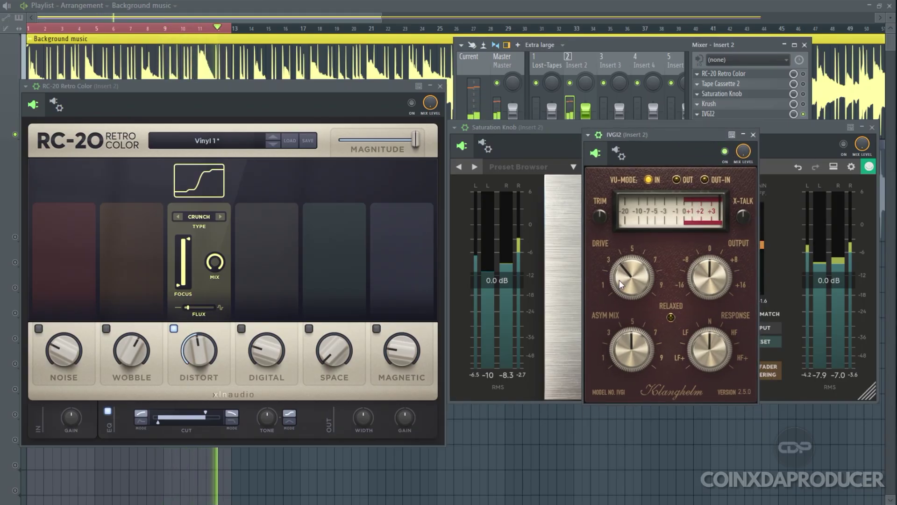
drag(618, 279, 621, 268)
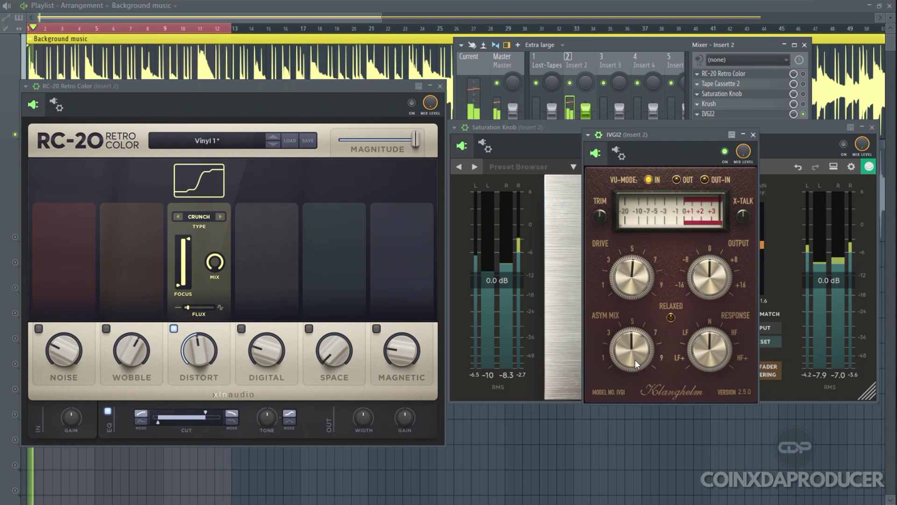
mouse_move(636, 358)
mouse_down()
mouse_move(630, 308)
mouse_move(629, 341)
mouse_up()
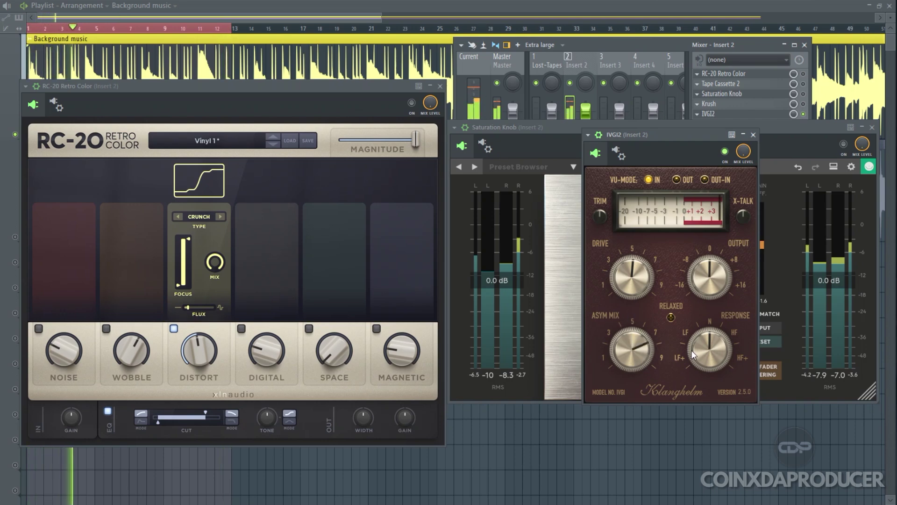
- Swap briefly to RC-20 to compare, return to IVGI2, raise Drive slightly above 7 and turn Response toward HF
click(397, 89)
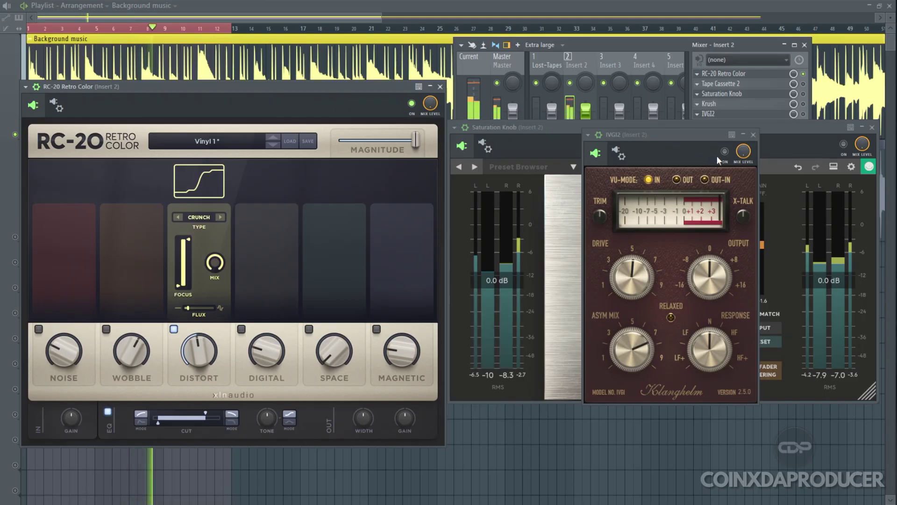
click(632, 138)
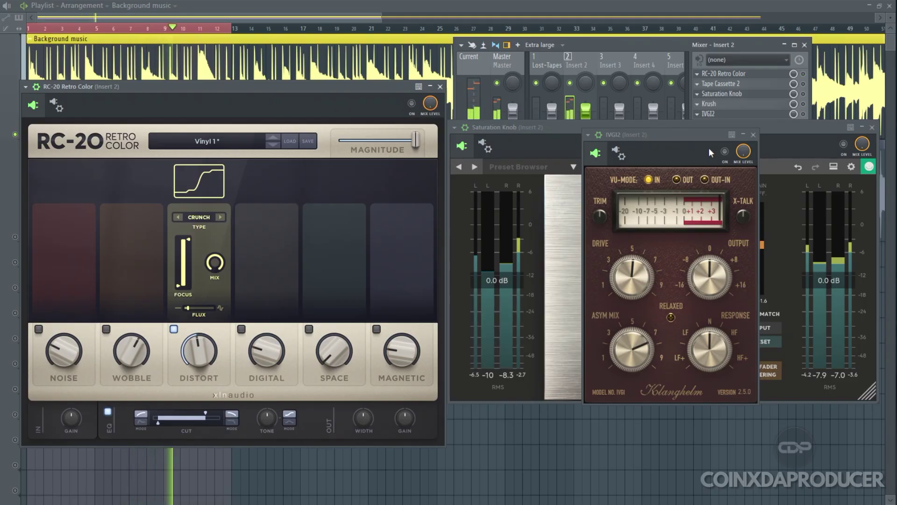
drag(642, 282, 638, 264)
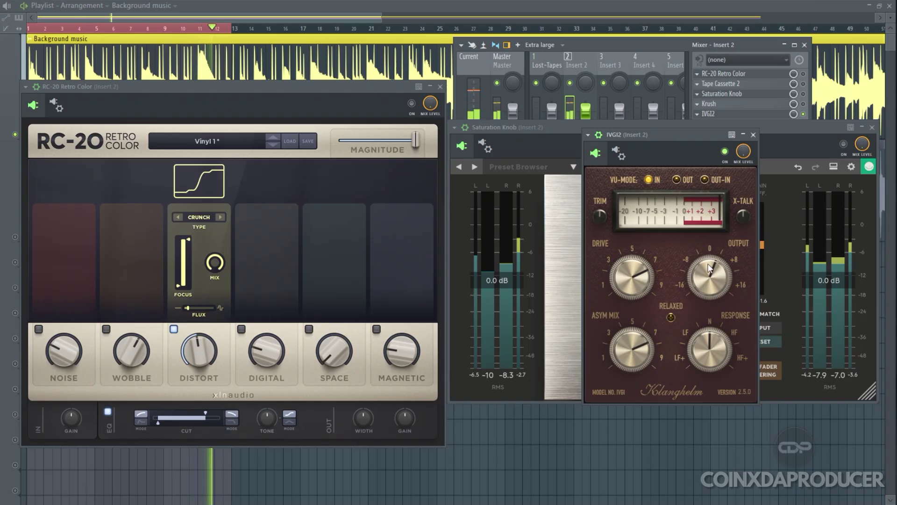
drag(716, 336, 713, 328)
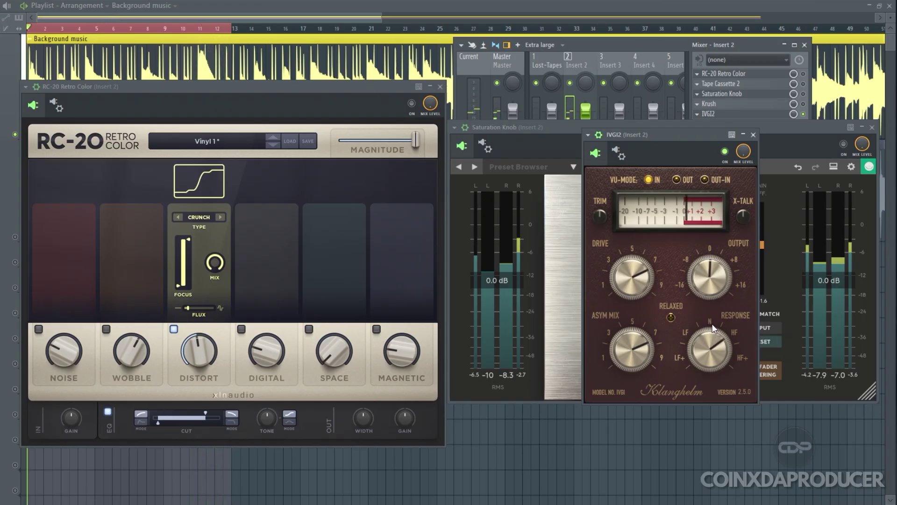
- Lower IVGI2's Asym Mix to about 5 and Drive to about 3, stop playback and bypass the plugin
mouse_move(630, 344)
mouse_down()
mouse_move(631, 367)
mouse_move(632, 352)
mouse_up()
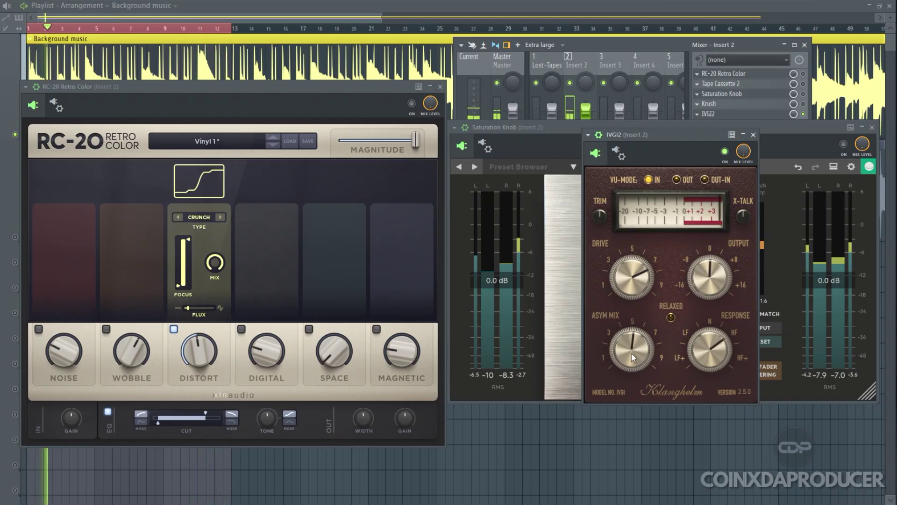
drag(632, 280, 633, 303)
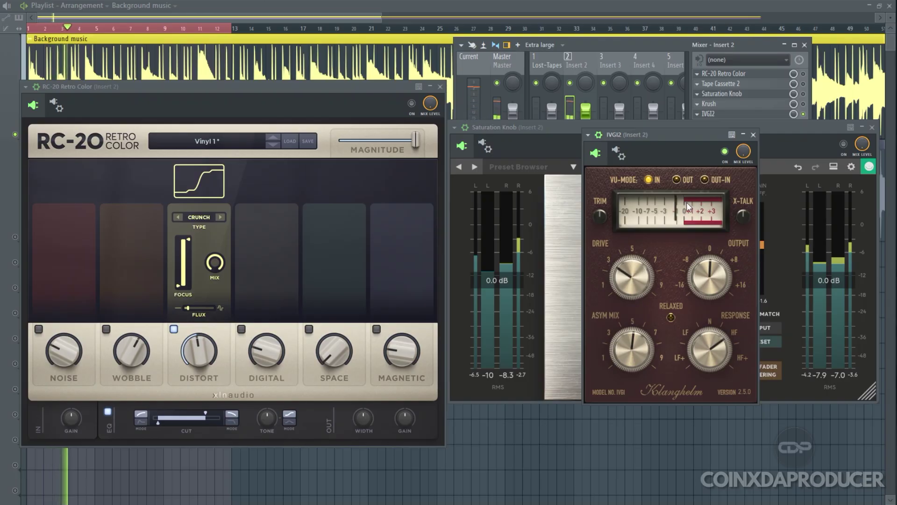
key(space)
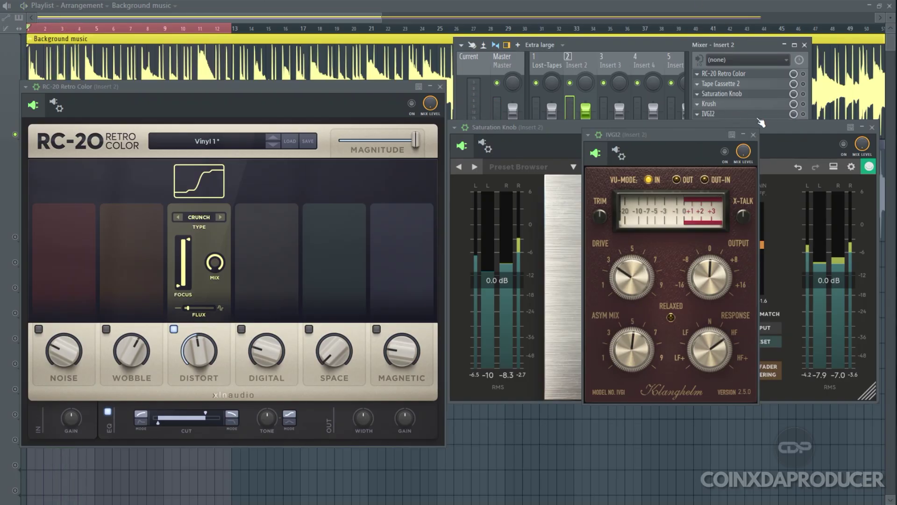
- Open Krush with its wrapper controls and, playing the track through it, set Drive to 18.8%, Crush to 28.0% and Dwsp to 24.8%
click(722, 103)
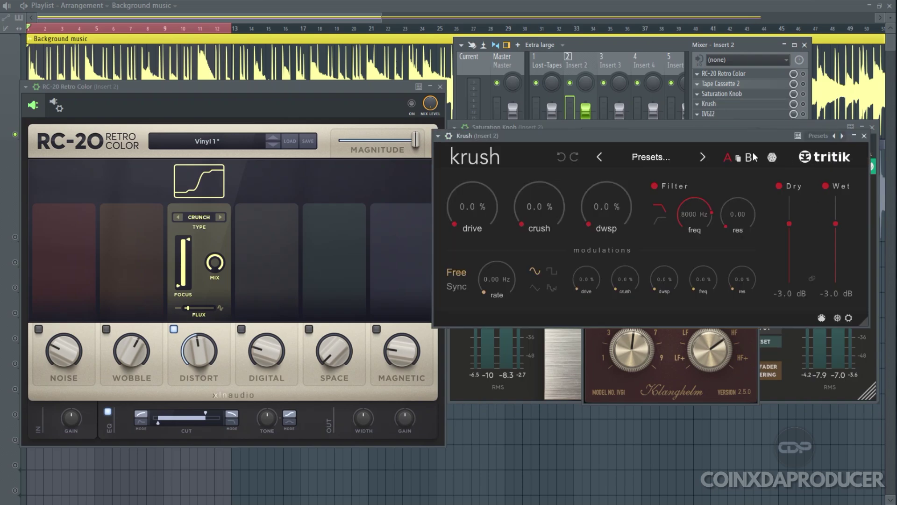
mouse_move(474, 213)
mouse_down()
mouse_move(475, 136)
mouse_move(472, 198)
mouse_up()
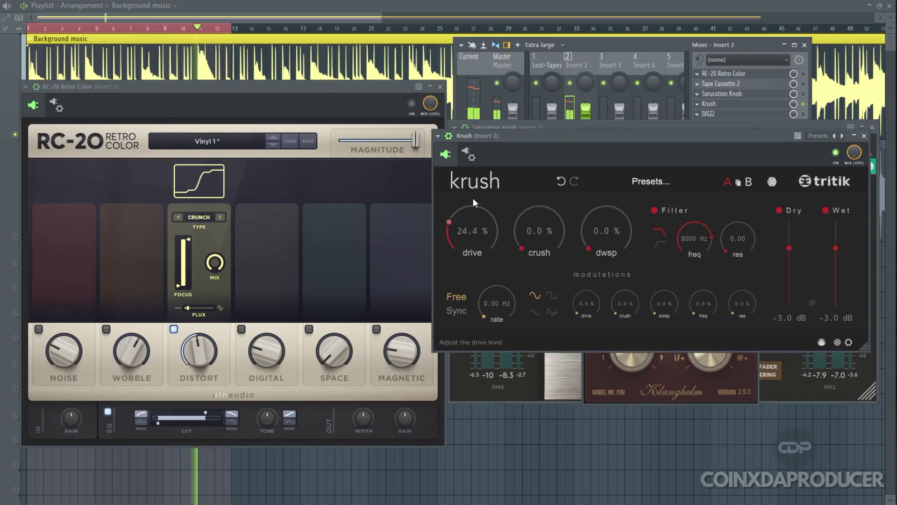
scroll(463, 234, down, 2)
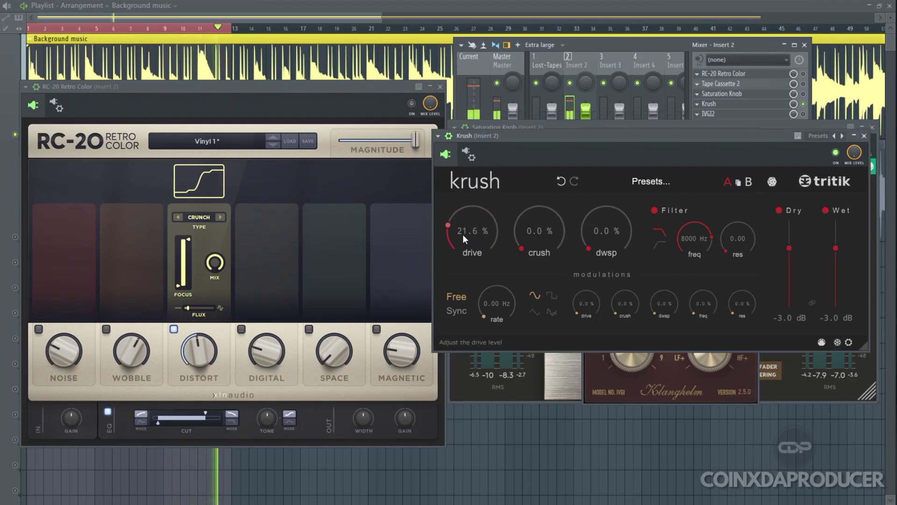
drag(540, 237, 523, 198)
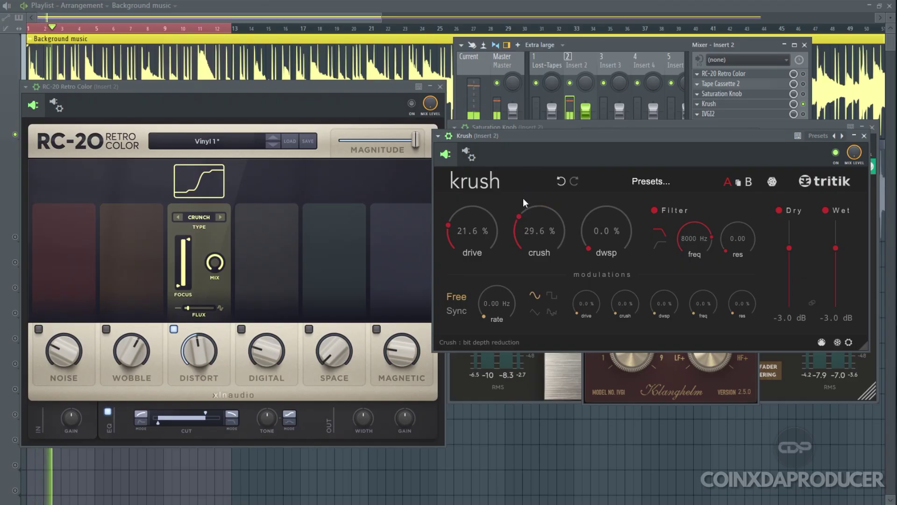
scroll(464, 226, down, 2)
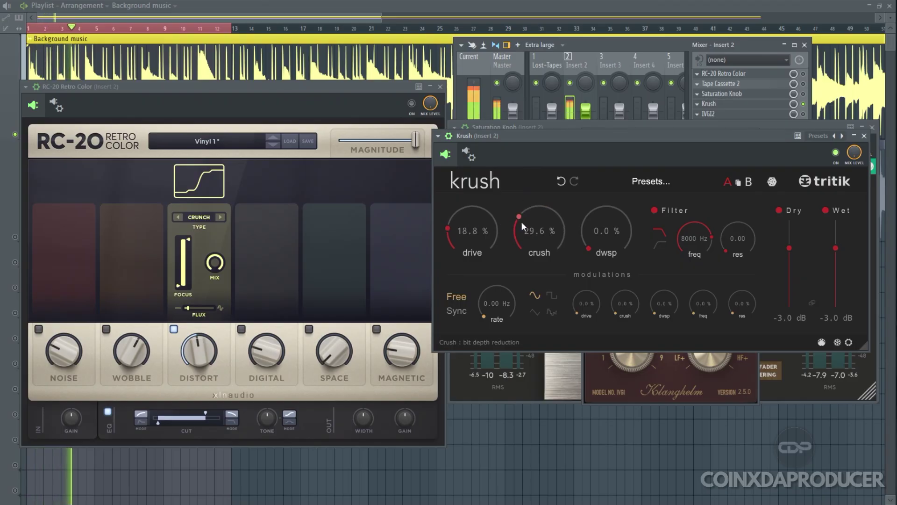
scroll(522, 224, down, 1)
drag(597, 217, 607, 245)
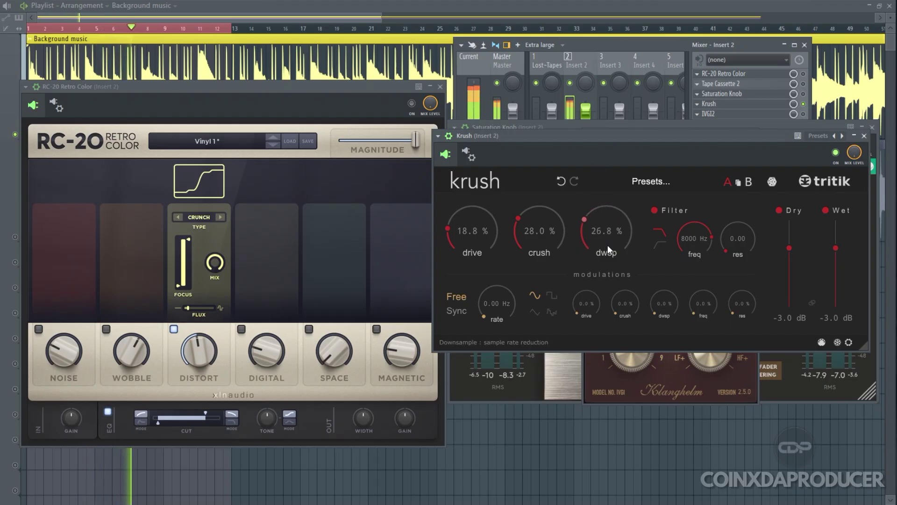
scroll(606, 234, down, 2)
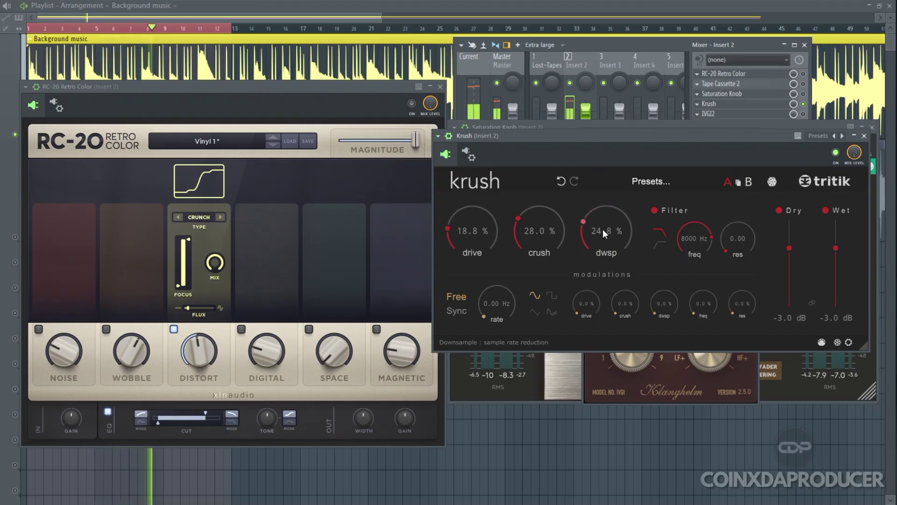
- Swap Krush for RC-20 to compare the two, bypass RC-20 and stop playback
click(412, 103)
click(836, 153)
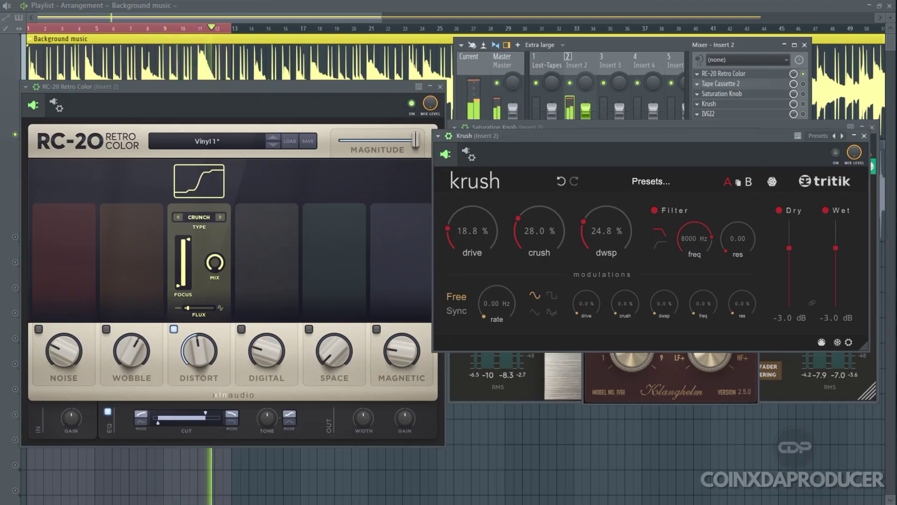
click(411, 103)
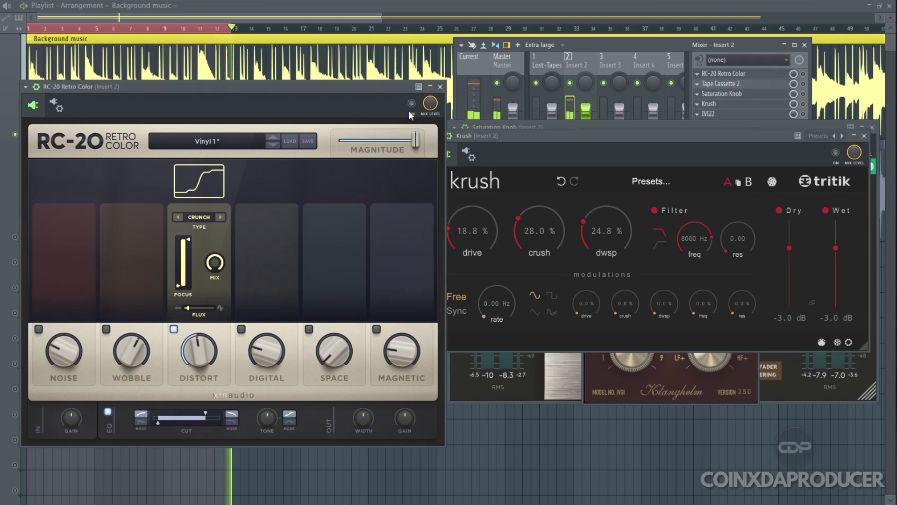
key(space)
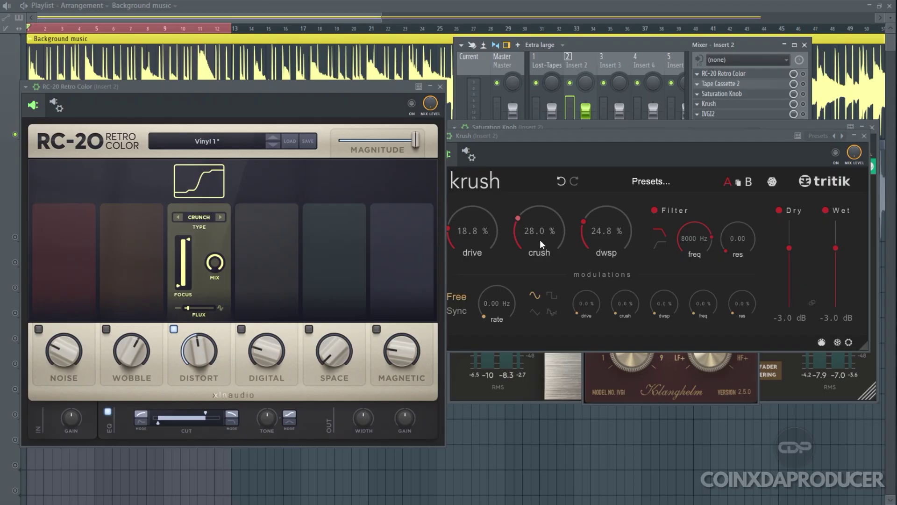
- Turn on RC-20's Digital module, move Krush above Saturation Knob in the effects chain, and play the track with RC-20 enabled
click(263, 331)
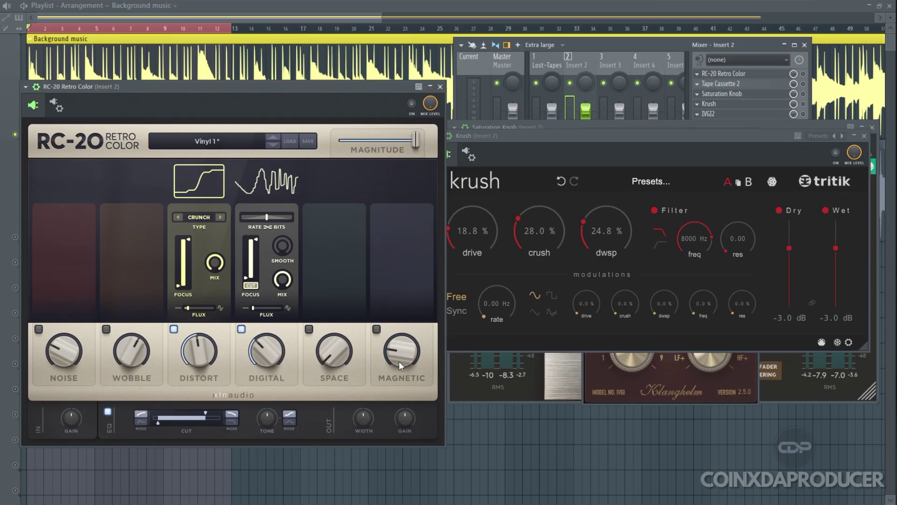
drag(629, 134, 638, 133)
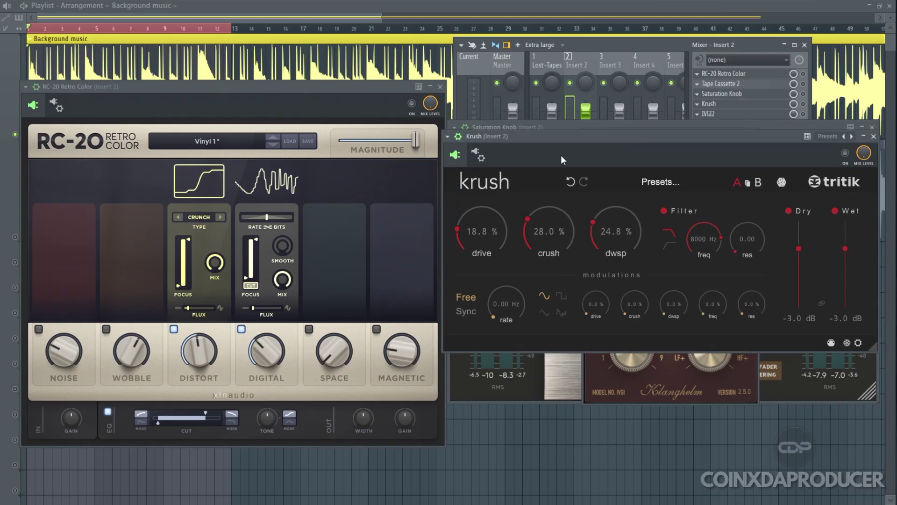
click(803, 73)
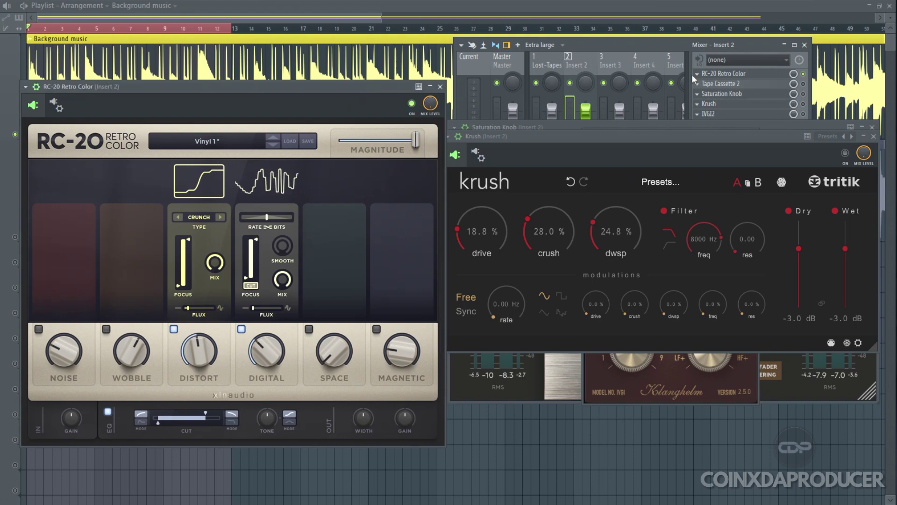
drag(722, 93, 746, 109)
key(space)
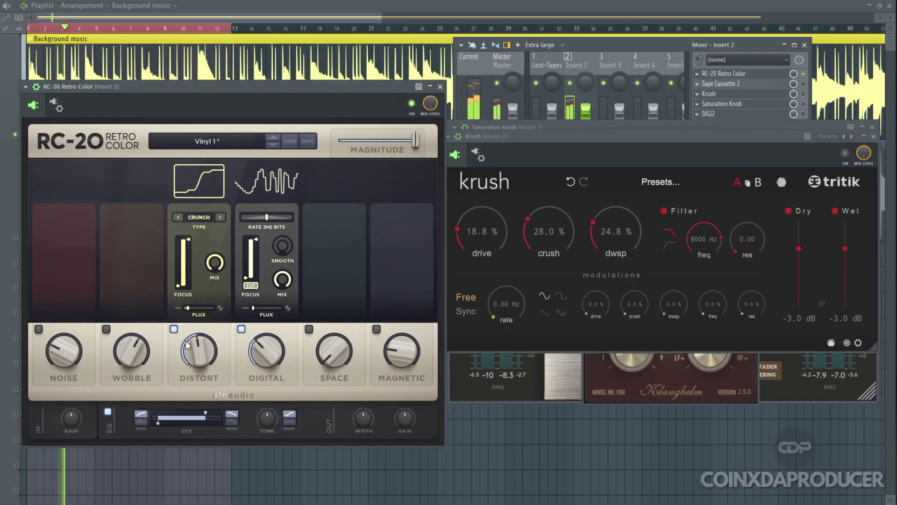
- Try RC-20's Digital at 70% with Wobble on, turn off Distort and Wobble, and set Digital to 53%
click(106, 329)
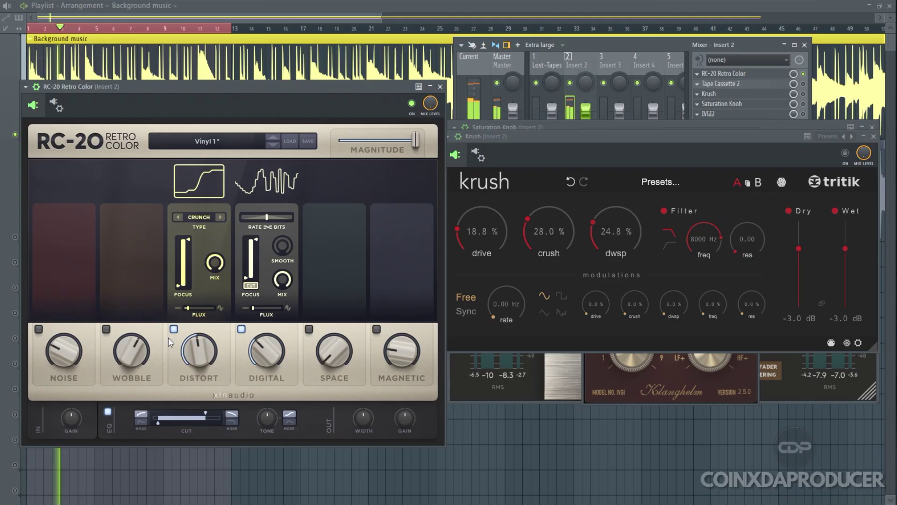
click(106, 329)
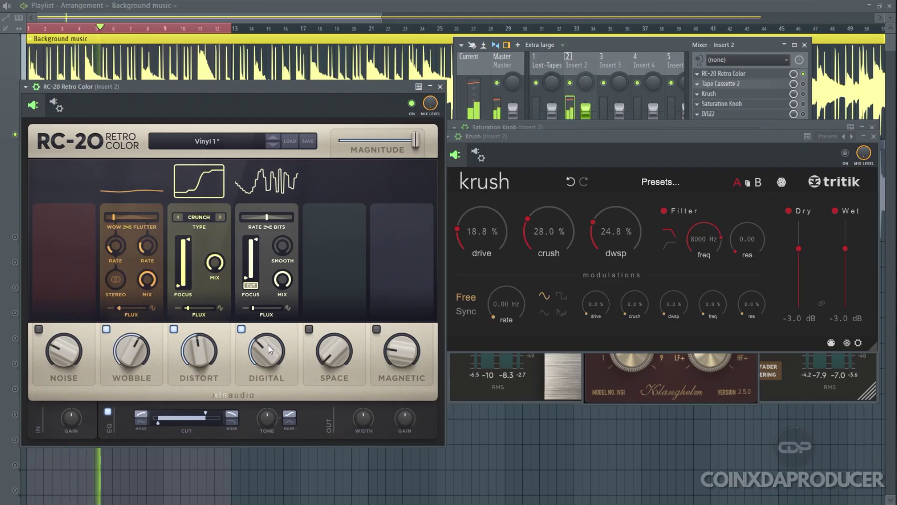
drag(262, 347, 262, 267)
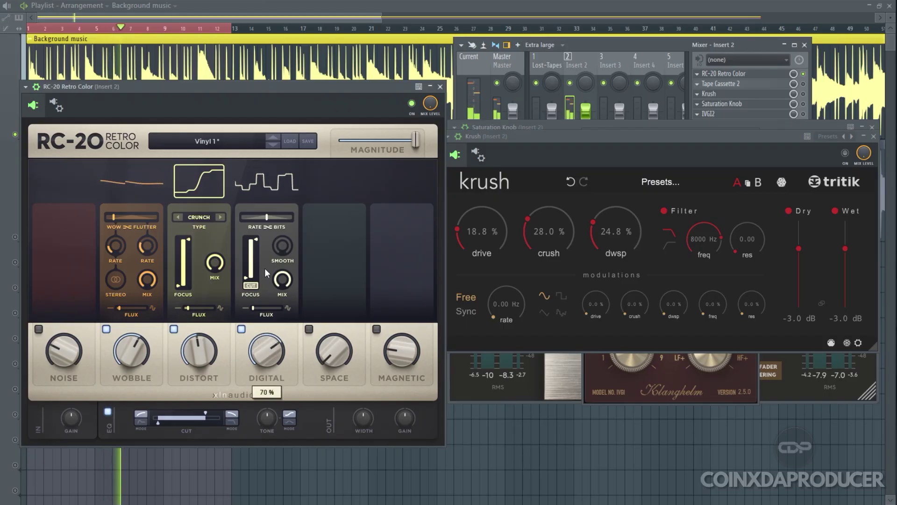
click(173, 329)
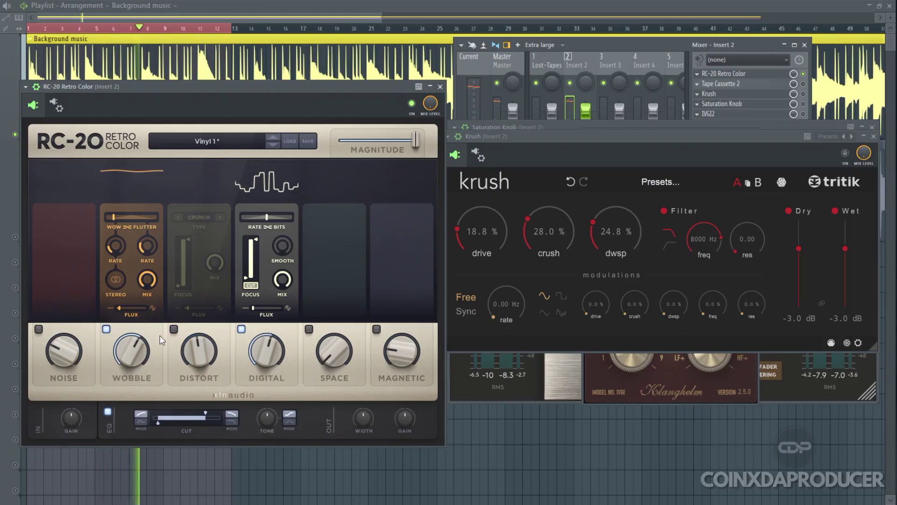
click(106, 329)
mouse_move(266, 352)
mouse_down()
mouse_move(268, 313)
mouse_move(257, 345)
mouse_up()
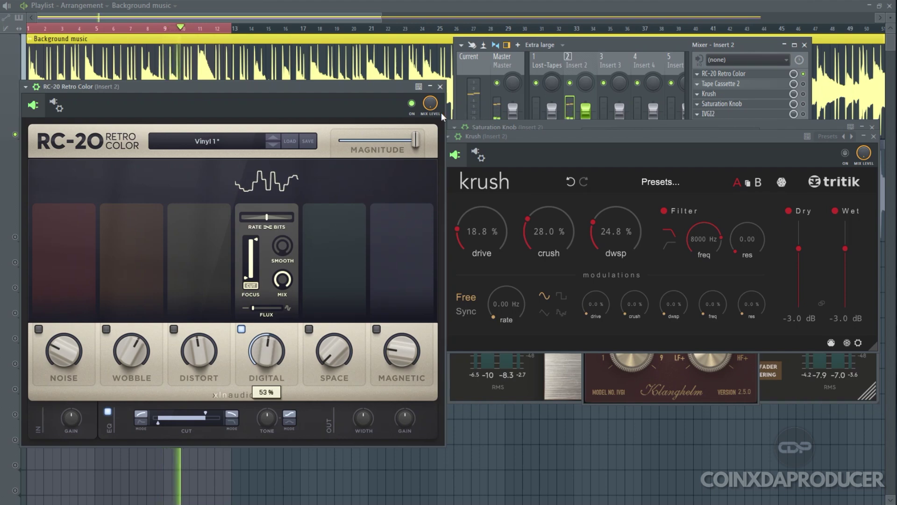
- Swap to Krush, set Drive to 0%, try Crush at 68% and 0%, and set Dwsp to 40.4% and Crush to 23.2%
click(589, 242)
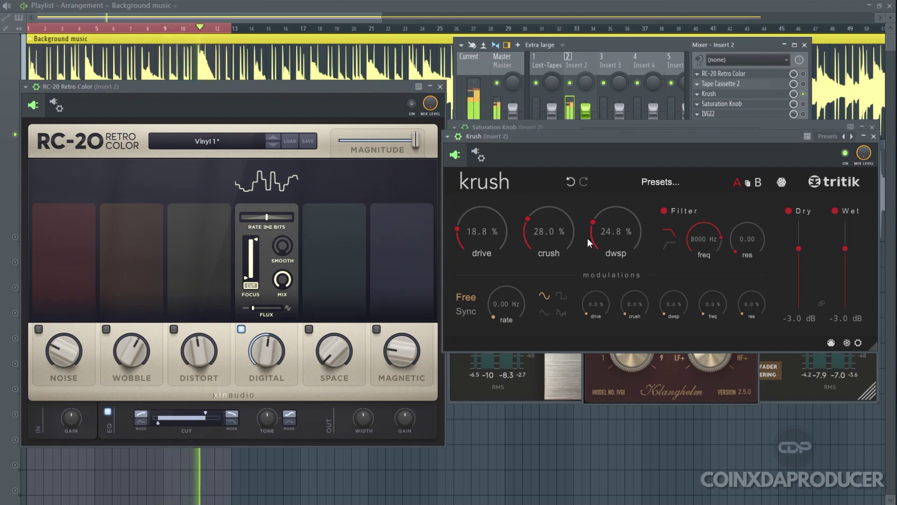
double_click(468, 227)
drag(538, 246, 543, 157)
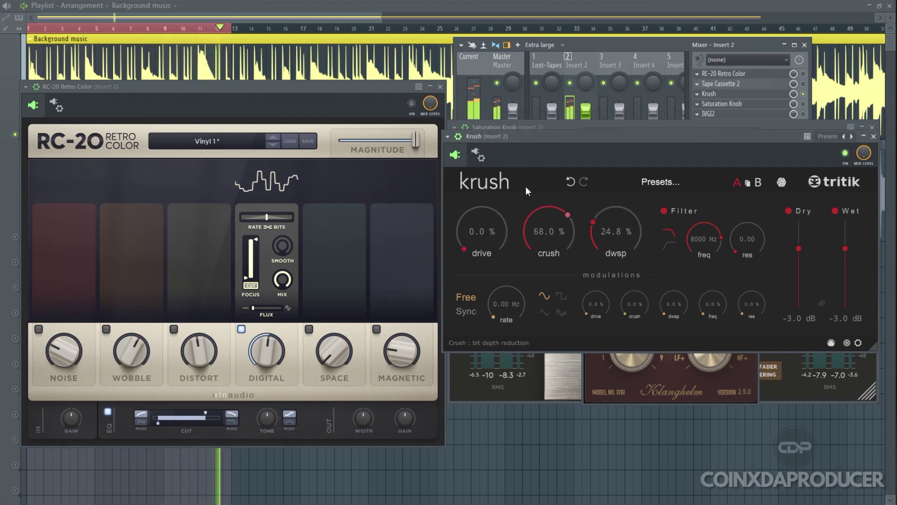
drag(526, 187, 530, 384)
drag(609, 230, 591, 287)
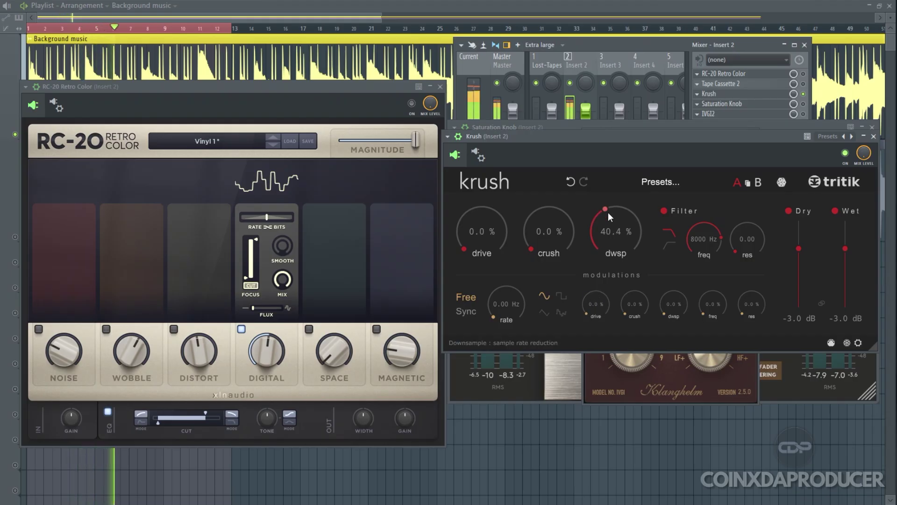
drag(550, 245, 538, 209)
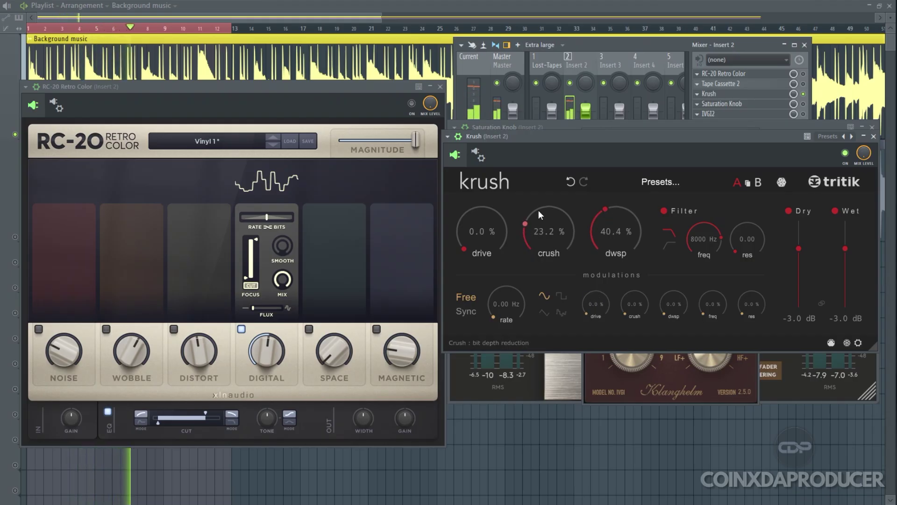
- Compare Krush with RC-20's Digital module by bypassing each in turn during playback, ending with Krush enabled
click(845, 153)
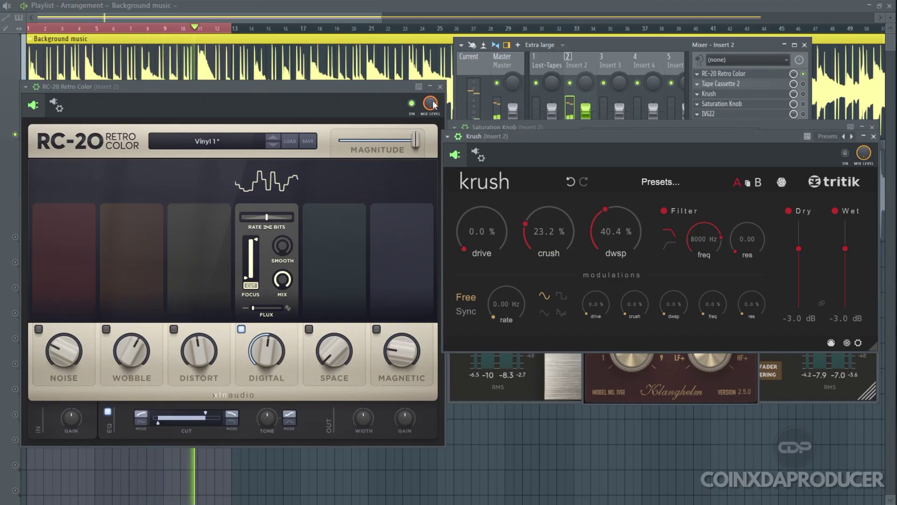
click(411, 104)
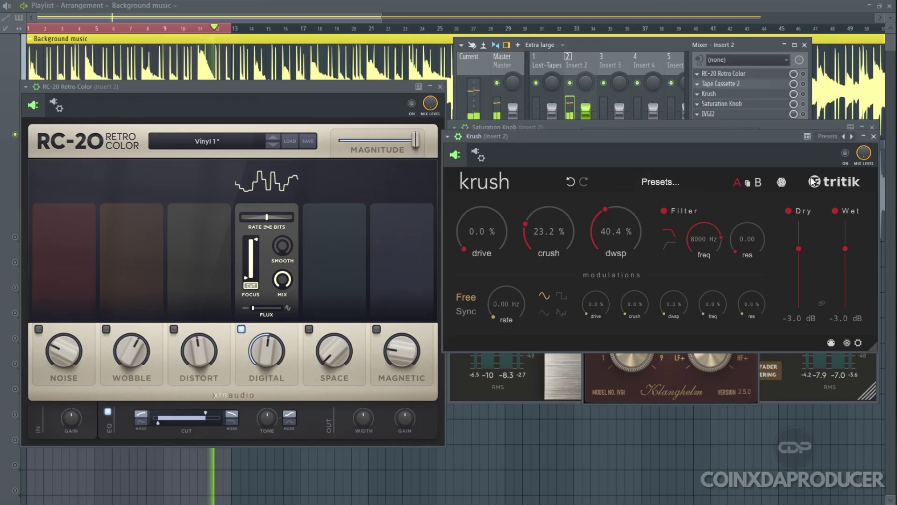
click(844, 153)
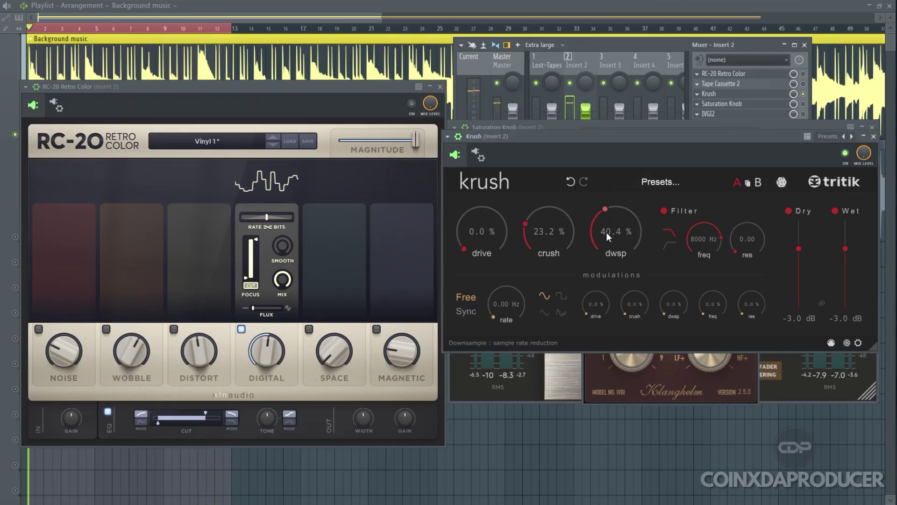
- In Krush, try the filter at 17191 Hz, switch it to high-pass at 20 Hz, and set Dwsp to 0% and Crush to 43.2%
drag(704, 239, 671, 183)
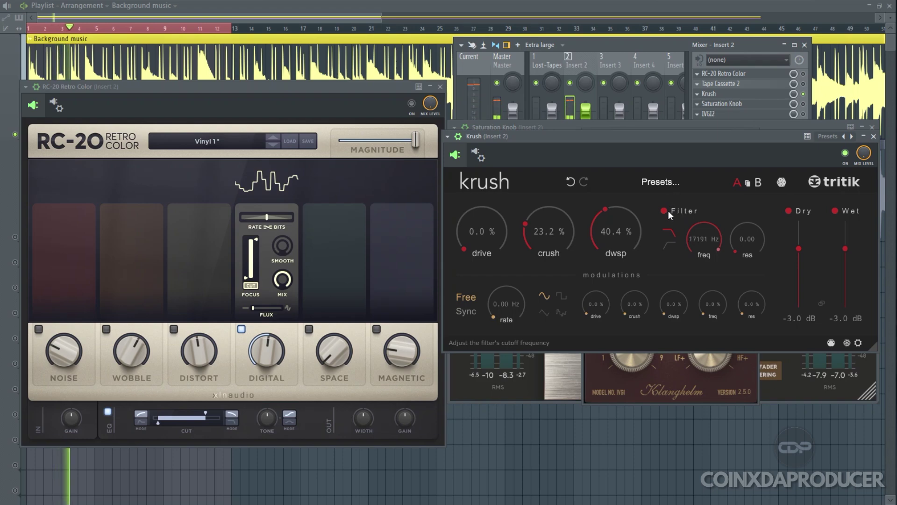
click(671, 244)
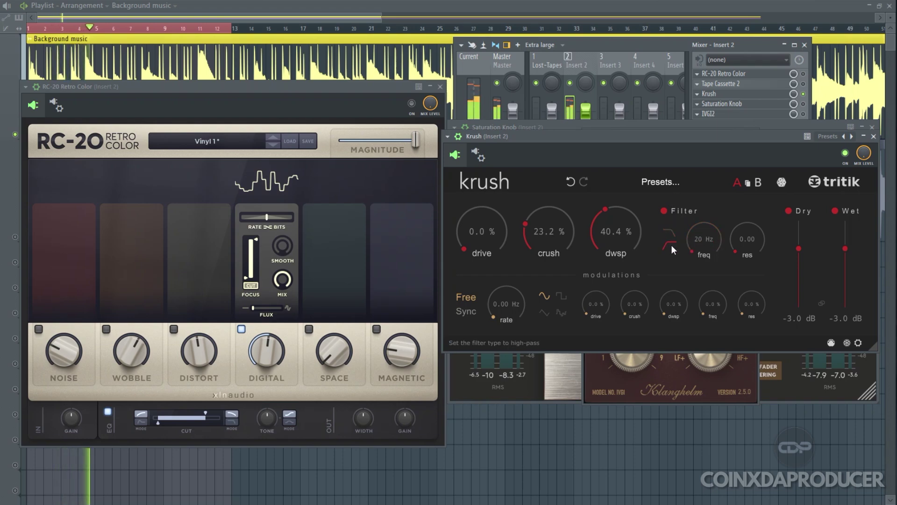
mouse_move(608, 233)
mouse_down()
mouse_move(609, 195)
mouse_move(599, 245)
mouse_up()
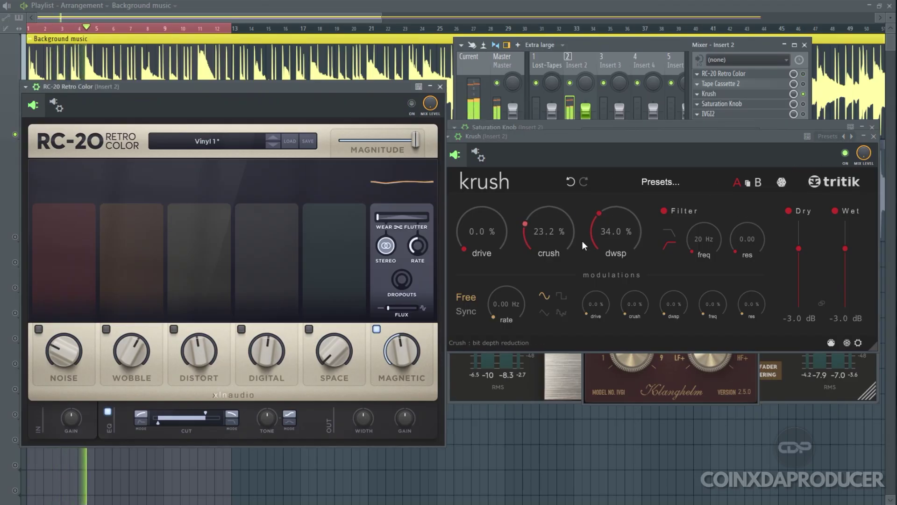
drag(582, 240, 599, 372)
drag(546, 248, 541, 217)
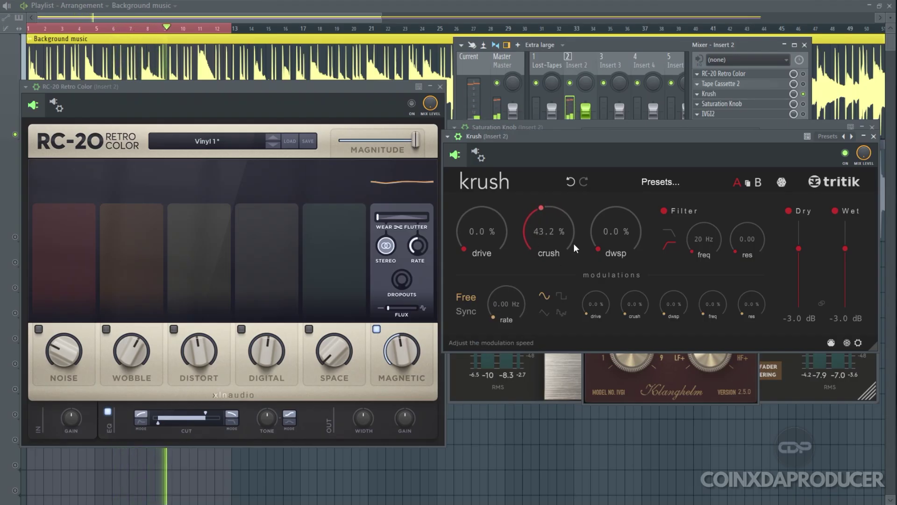
- Switch RC-20 from its Magnetic module to Digital, play the track with RC-20 on and Krush bypassed, and stop playback
click(377, 330)
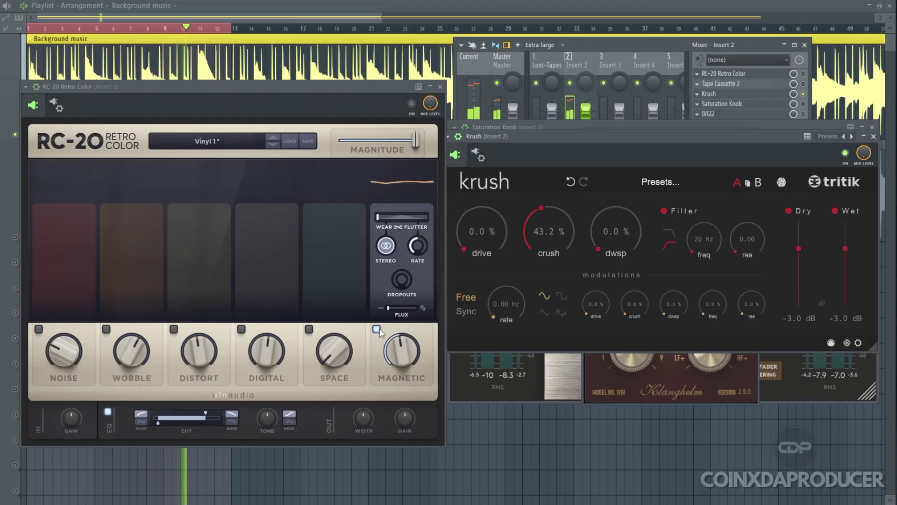
click(241, 329)
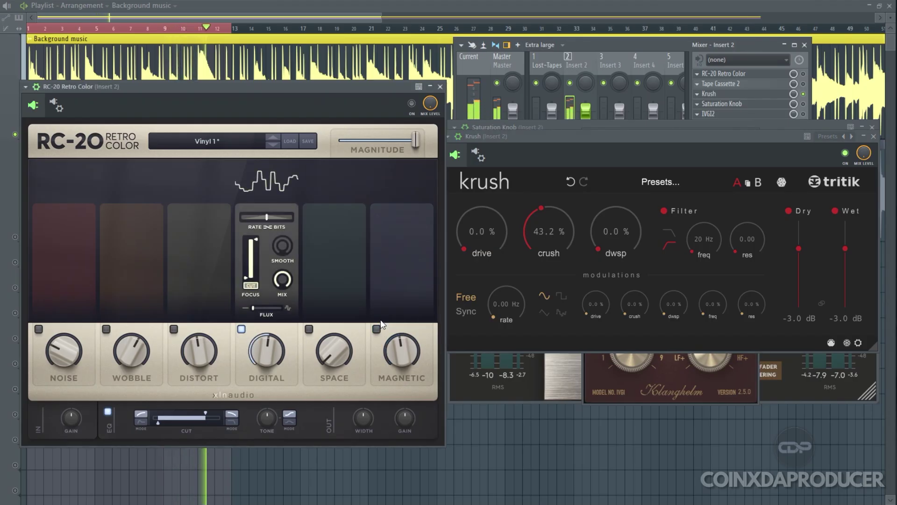
click(411, 103)
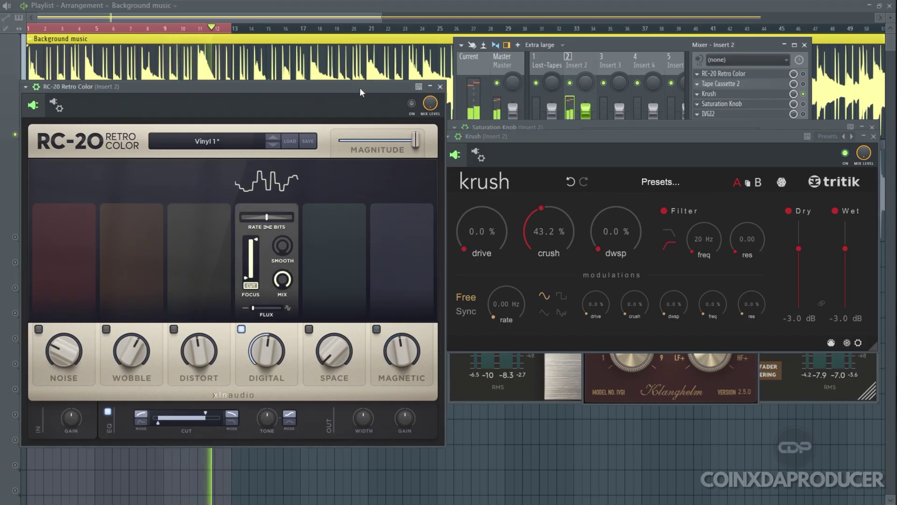
click(846, 153)
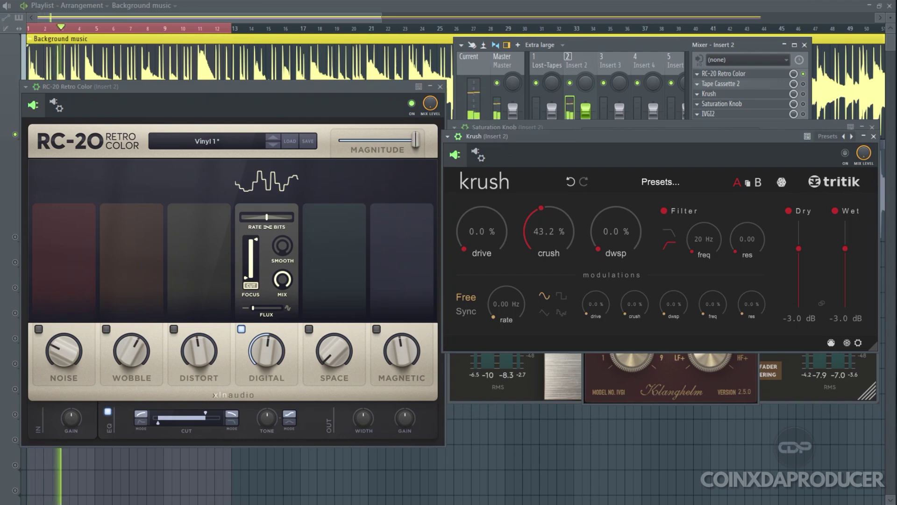
key(space)
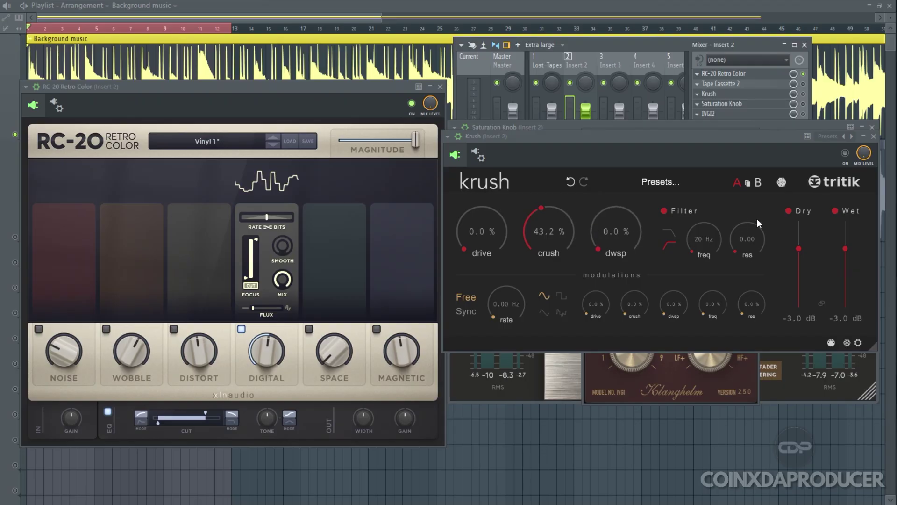
- Close the Krush and IVGI2 windows and switch RC-20 from its Digital module to Magnetic
click(872, 136)
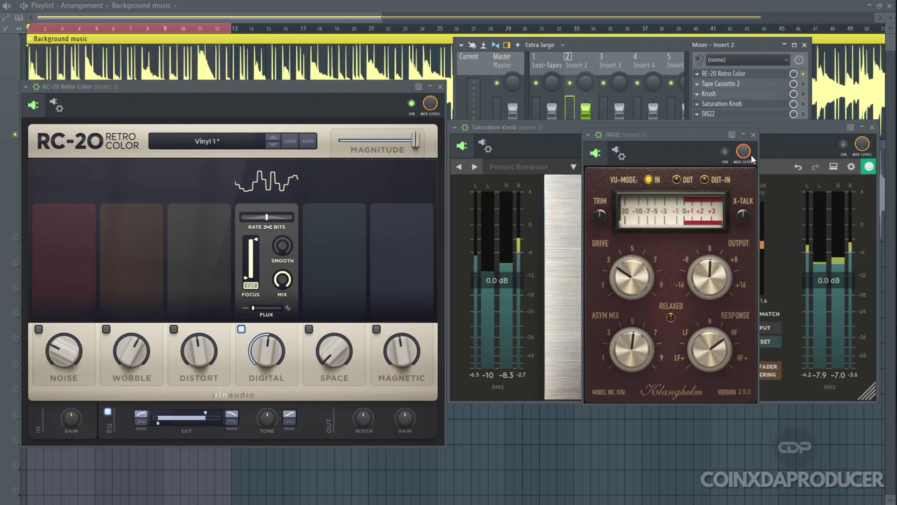
click(753, 135)
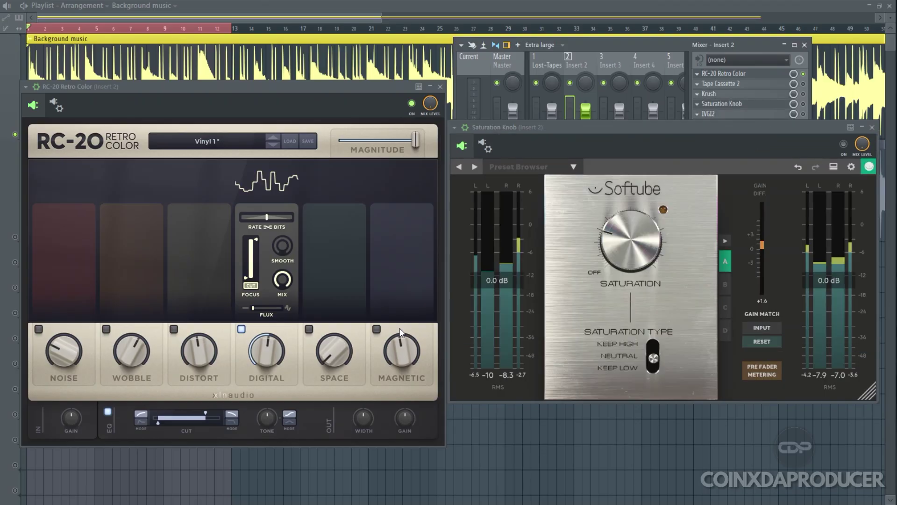
click(376, 329)
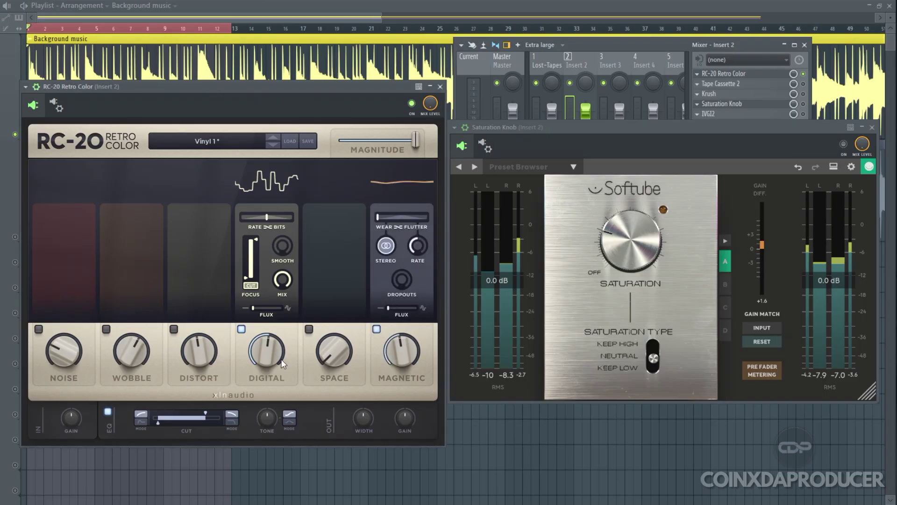
click(241, 329)
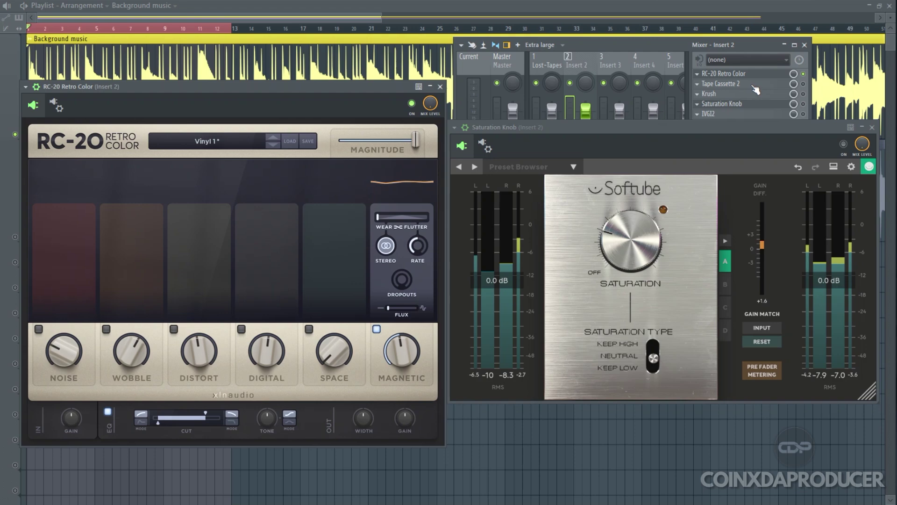
- Move Tape Cassette 2 below Krush in the effects chain and reset its Wow and Flutter to 0%
drag(756, 90, 746, 84)
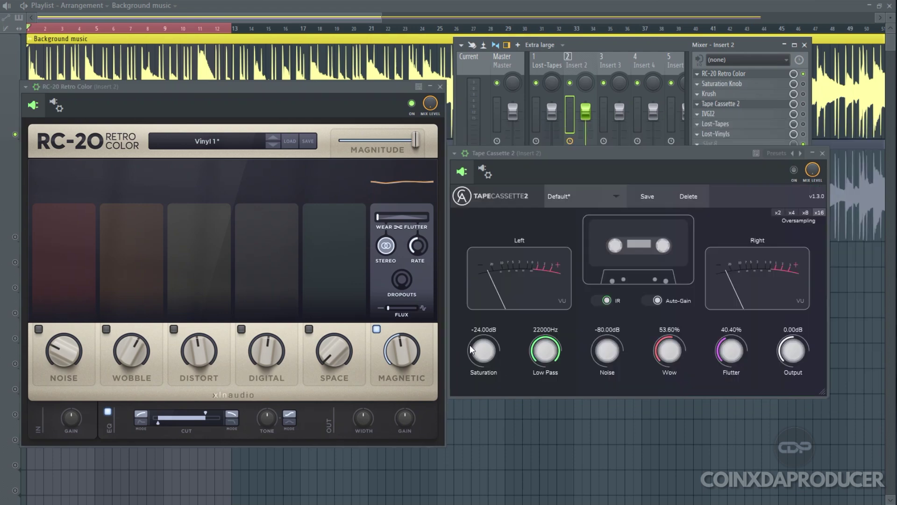
double_click(735, 353)
double_click(670, 369)
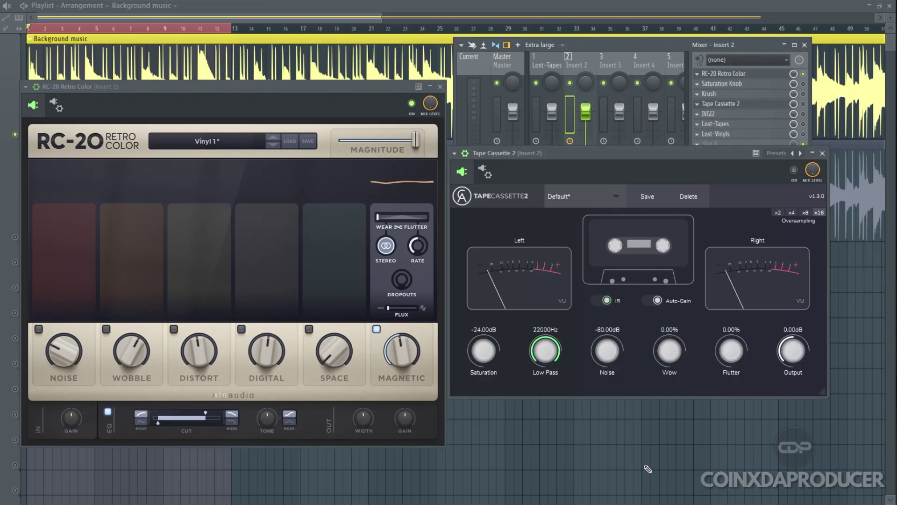
- Play the track through RC-20 and raise its Magnetic amount
click(411, 103)
key(space)
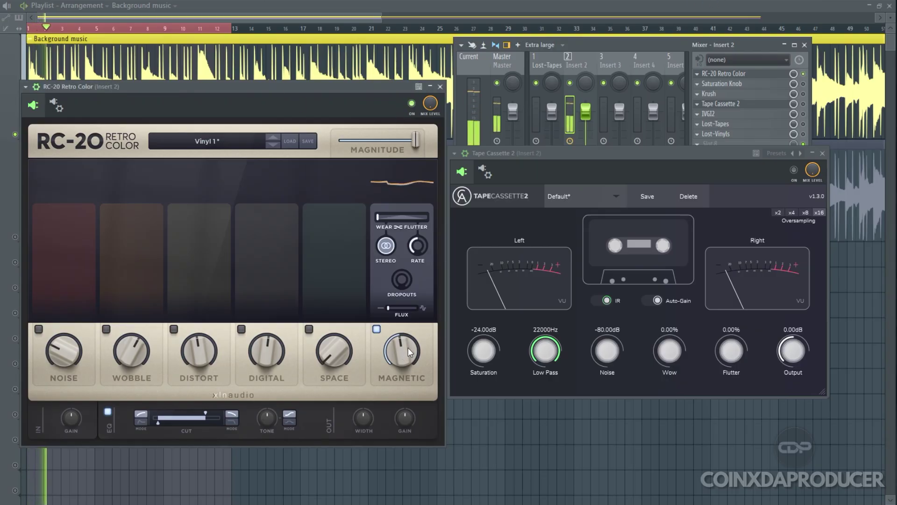
drag(408, 346, 402, 254)
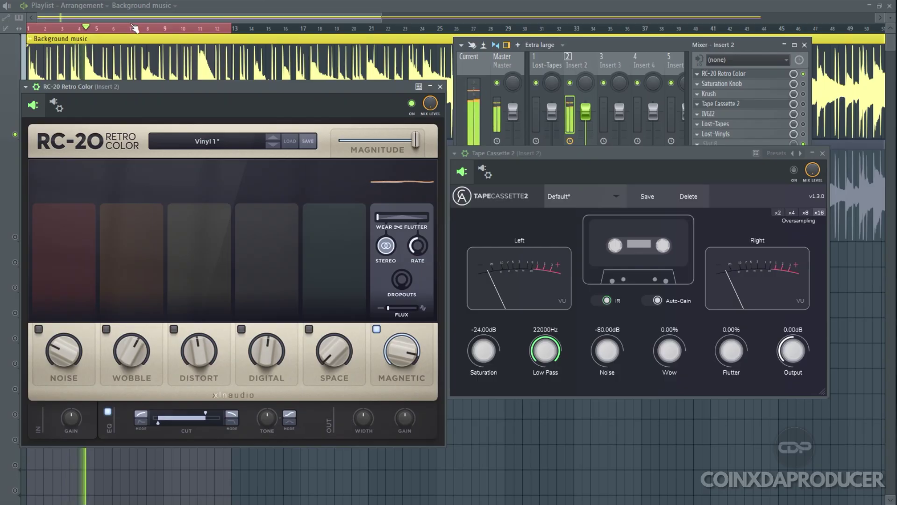
- Enable Tape Cassette 2 in place of RC-20 and set its Saturation to 7.25 dB
click(794, 170)
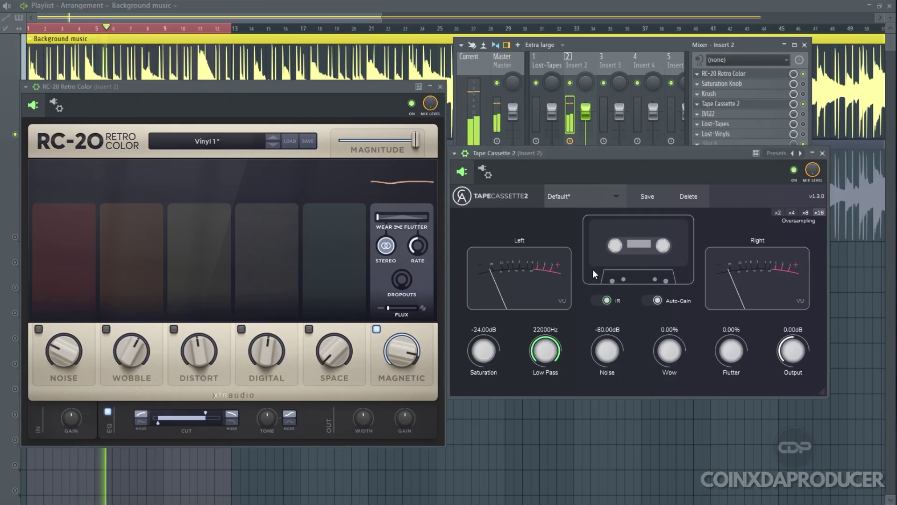
click(411, 104)
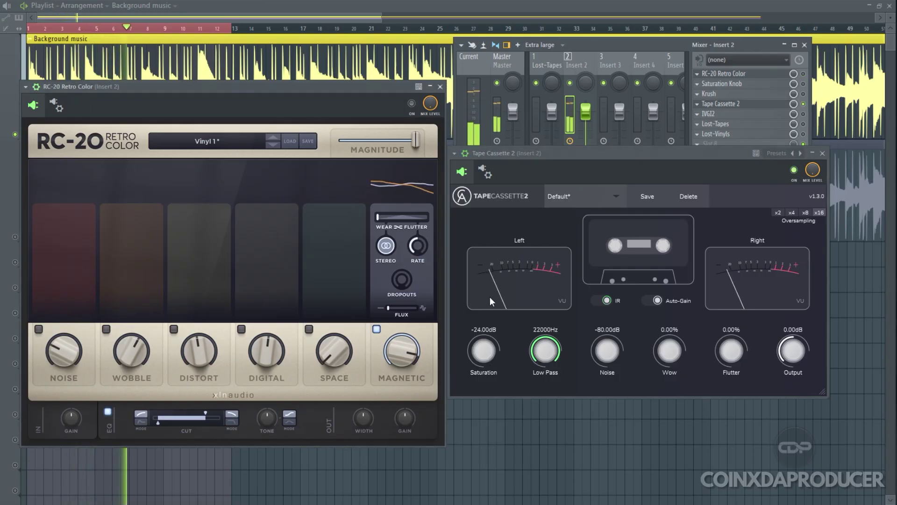
drag(480, 316, 449, 225)
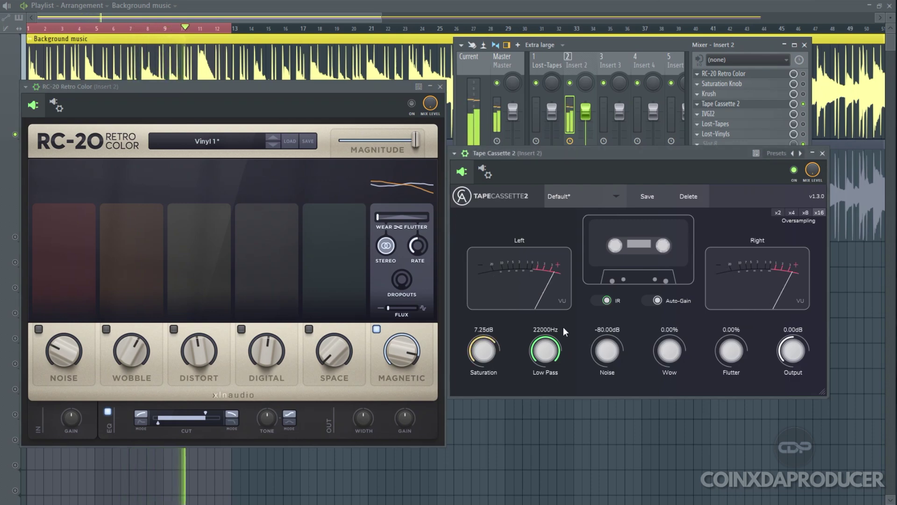
- Alternate between RC-20 and Tape Cassette 2 during playback to compare their tape sound
click(412, 104)
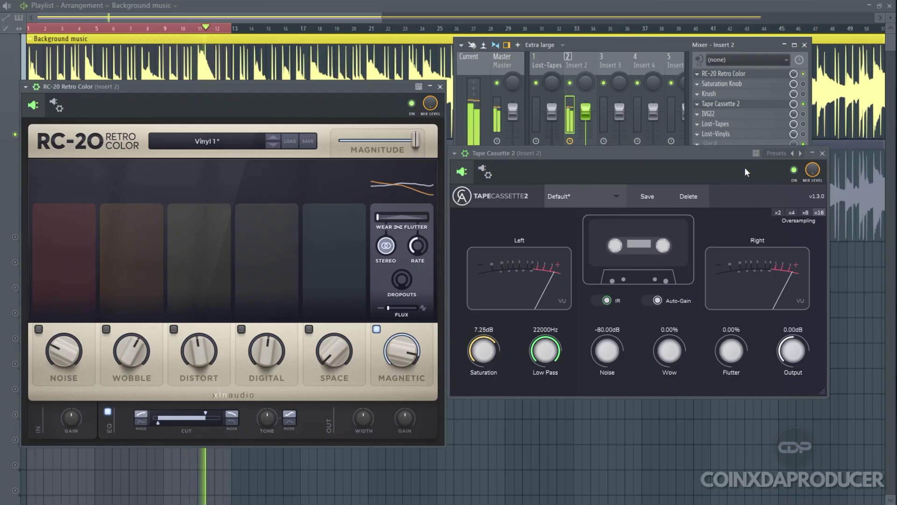
click(794, 169)
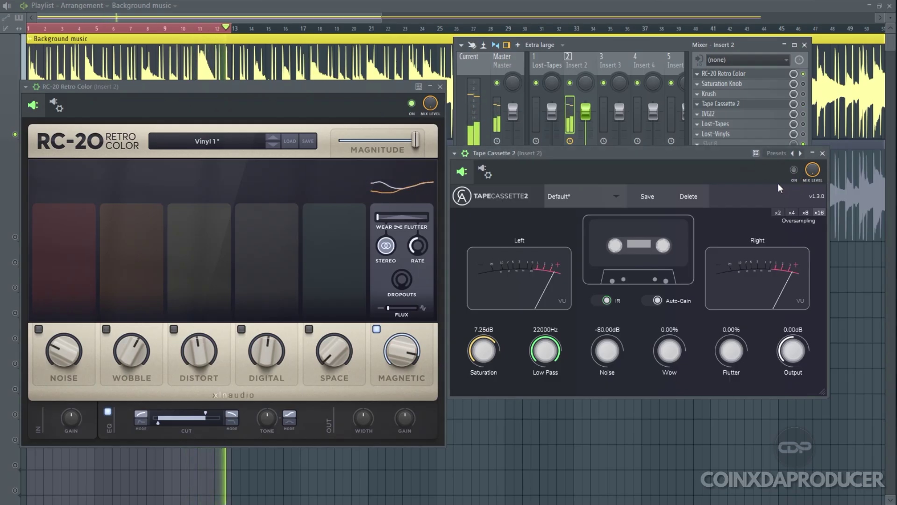
click(411, 103)
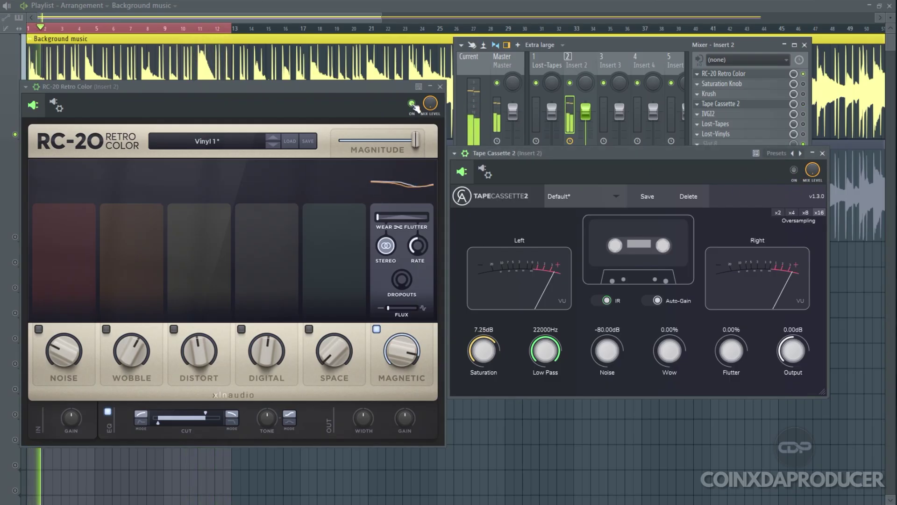
click(794, 169)
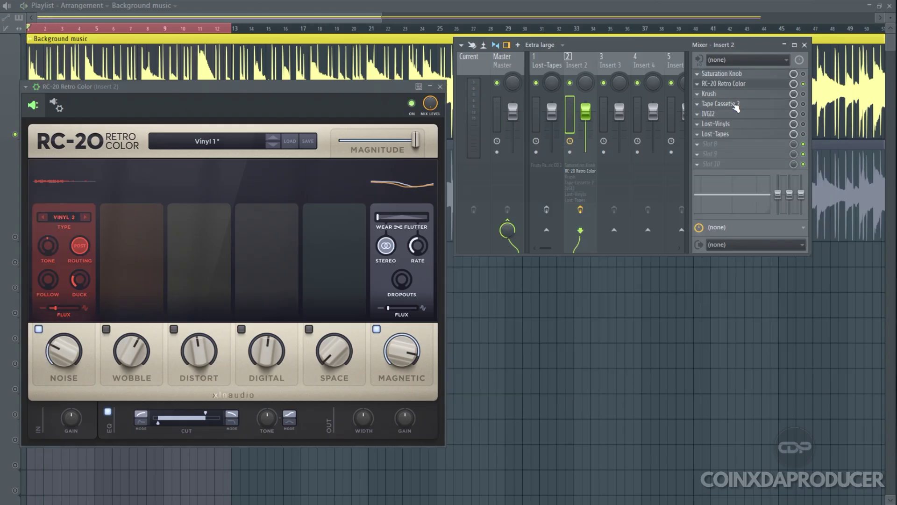
- Check and close Tape Cassette 2, play the track while raising RC-20's Noise amount with Vinyl 2, and stop playback
click(731, 104)
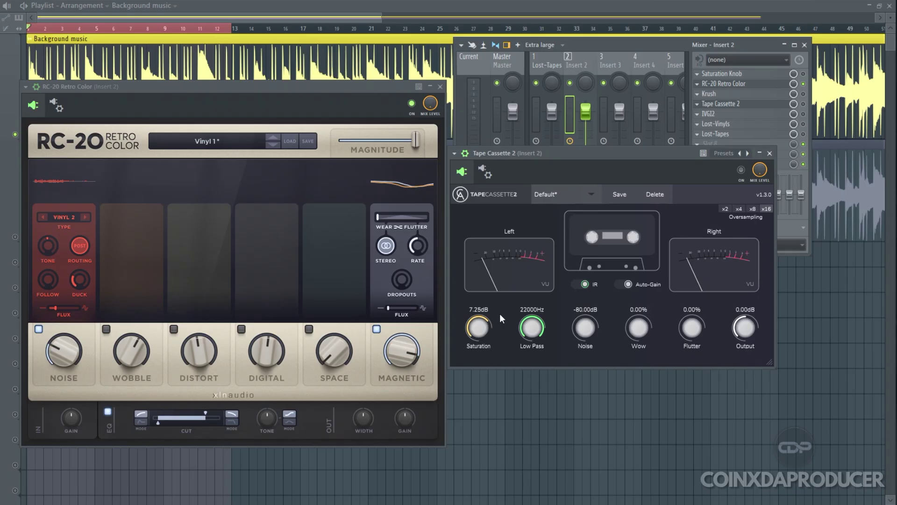
click(769, 153)
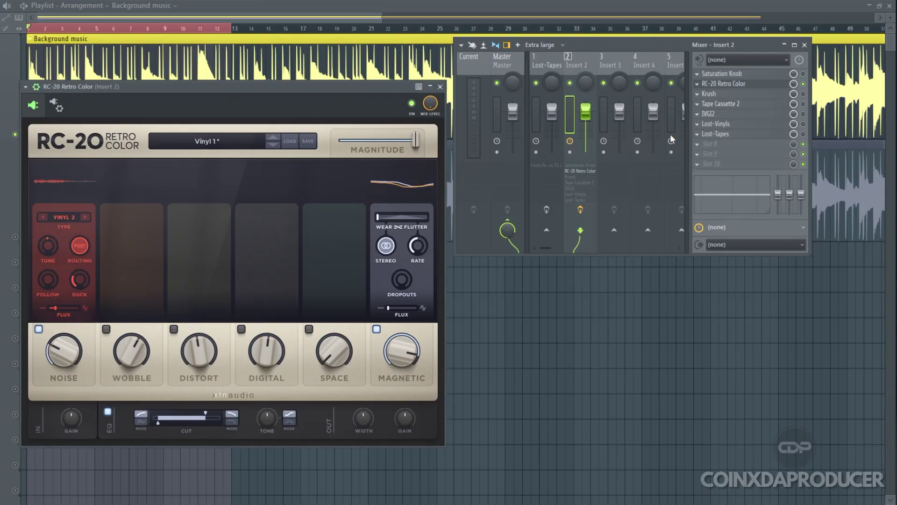
key(space)
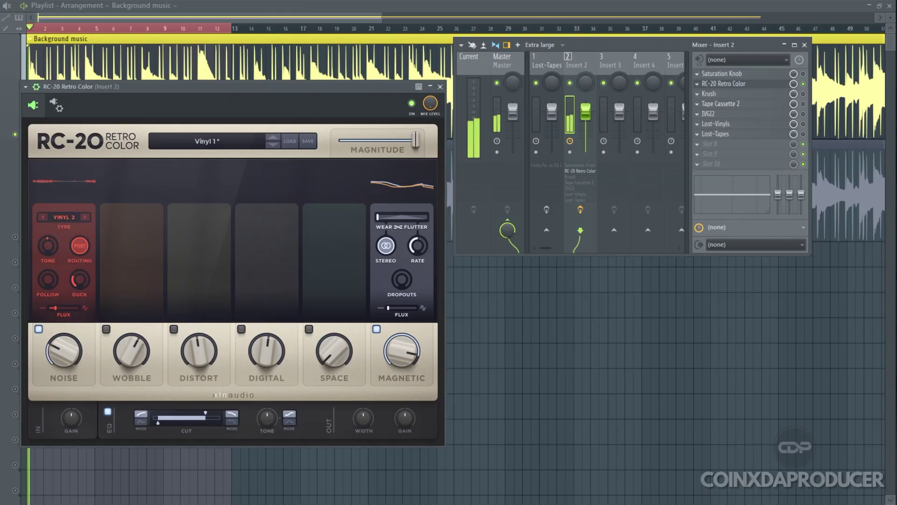
drag(68, 359, 61, 285)
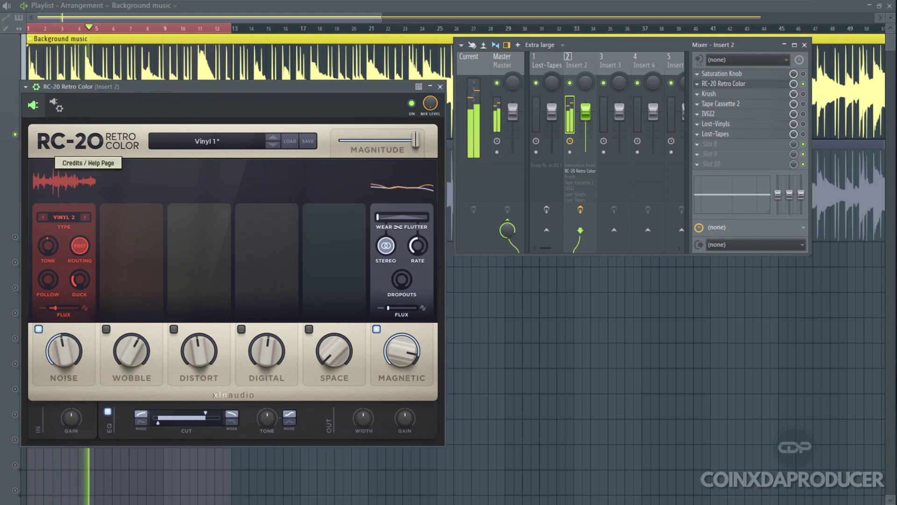
key(space)
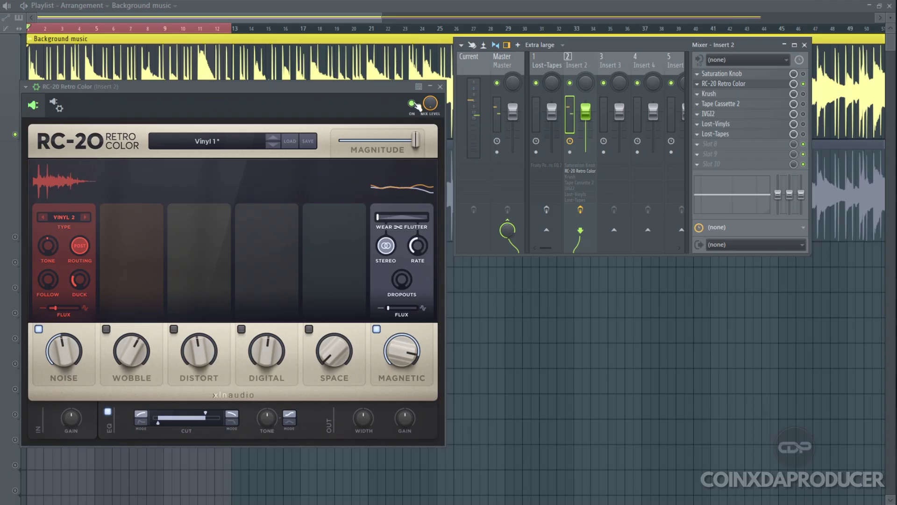
- Bypass RC-20, open Lost-Vinyls from the Insert 2 effects chain, and play the track through it
click(412, 104)
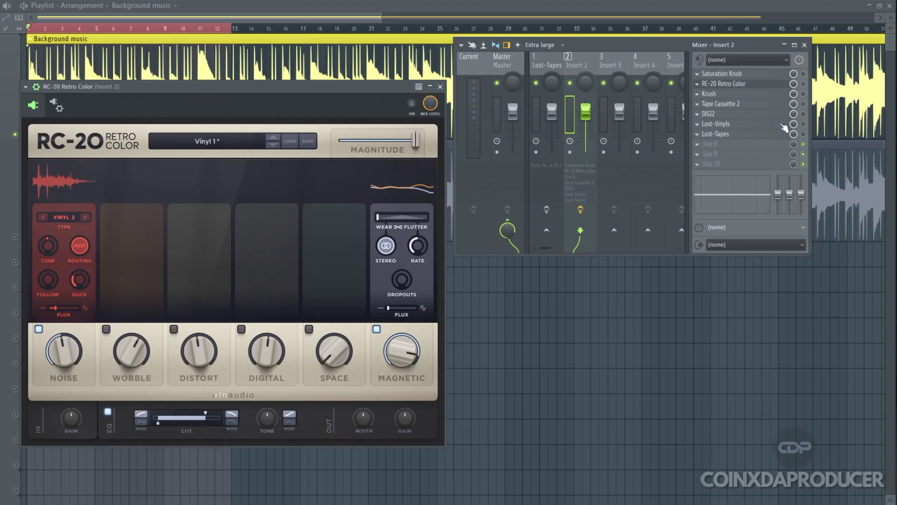
click(736, 125)
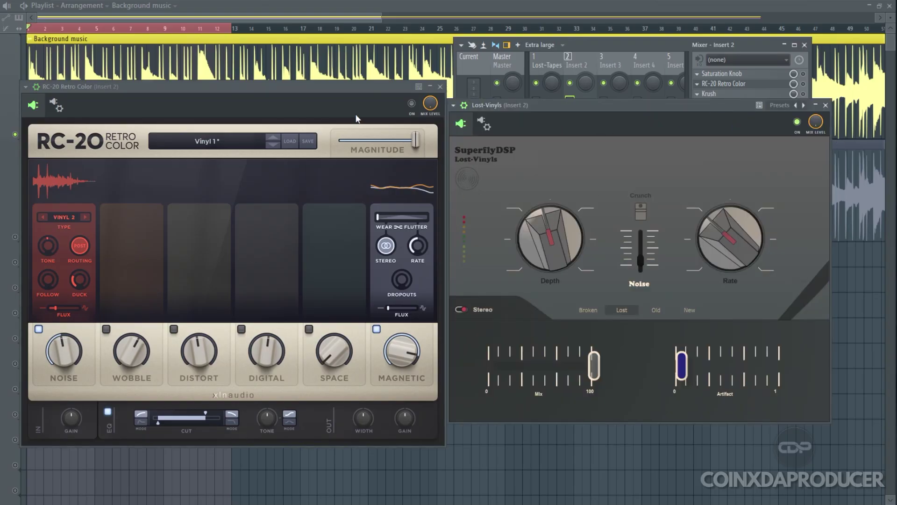
click(419, 112)
key(space)
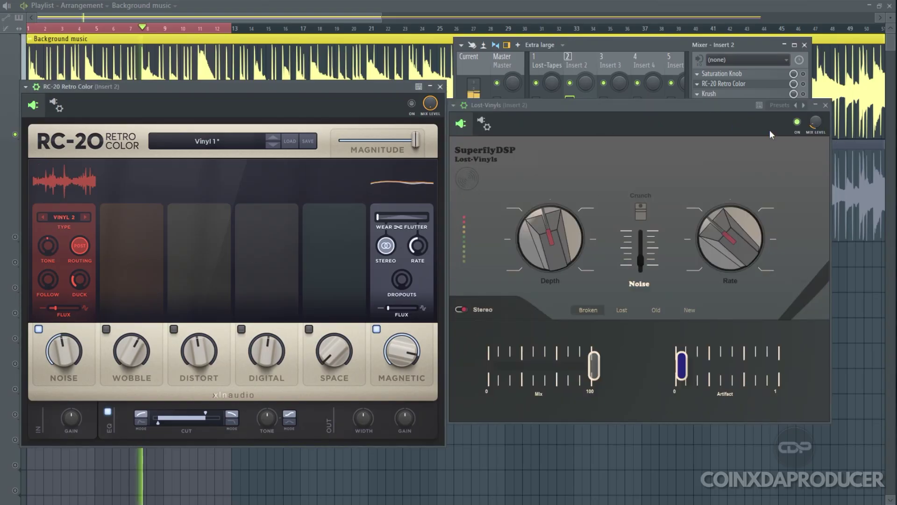
- Alternate between Lost-Vinyls and RC-20 during playback to compare them, raise RC-20's Noise amount slightly, and try the Mix of Lost-Vinyls
click(798, 122)
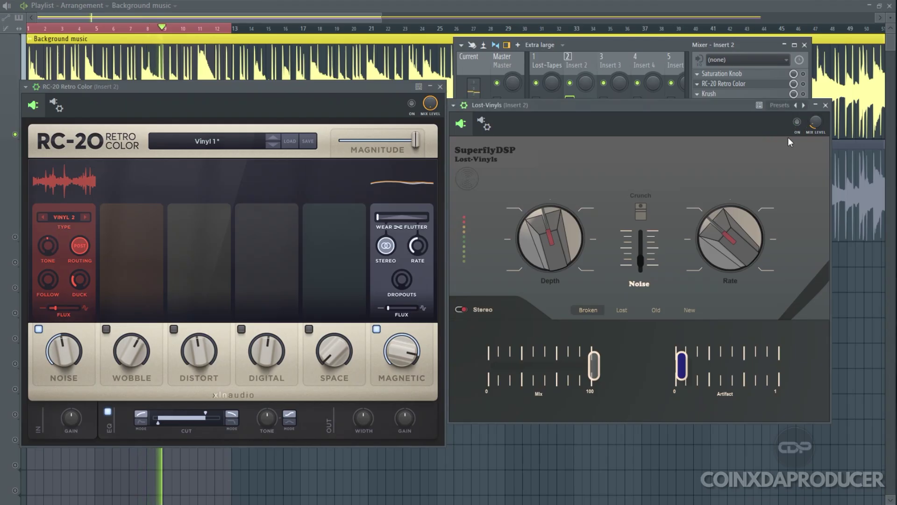
click(413, 106)
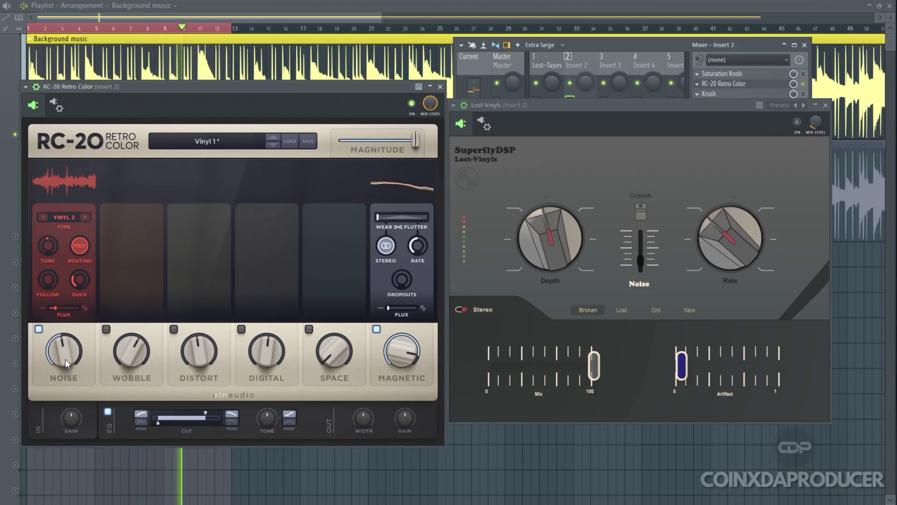
mouse_move(56, 350)
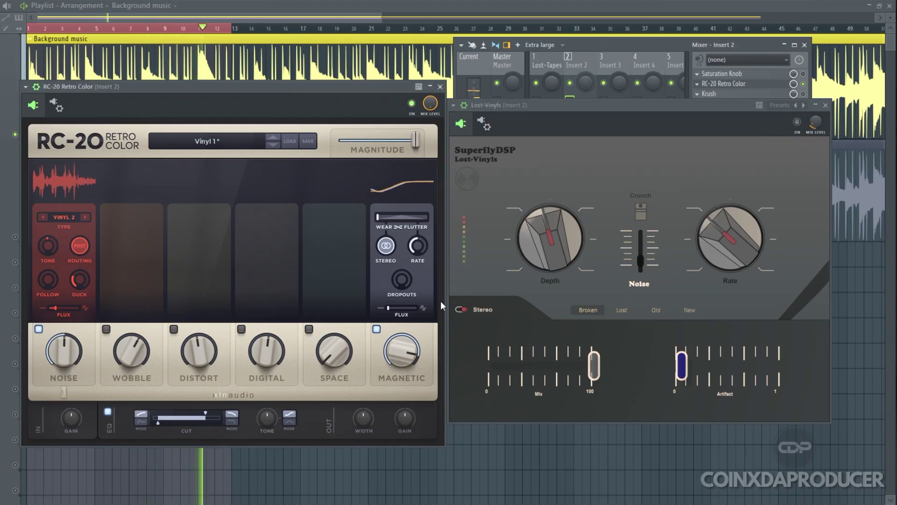
click(412, 103)
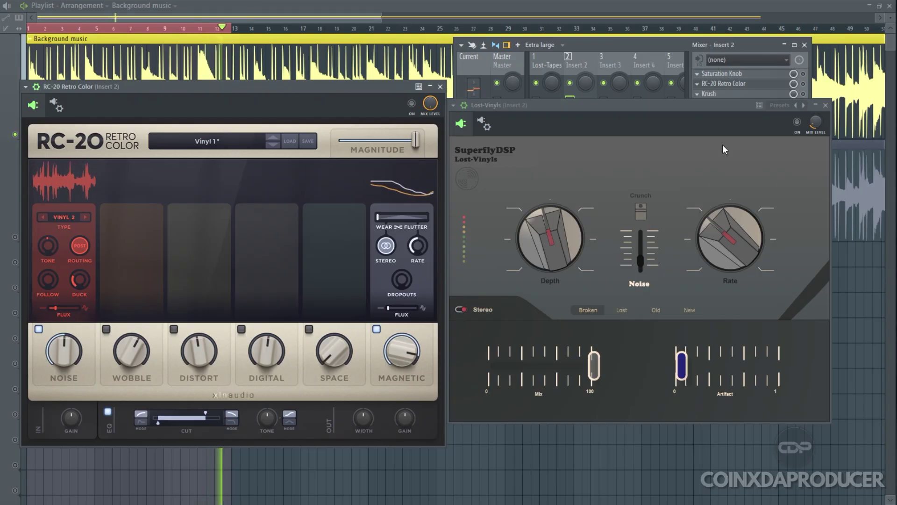
click(797, 122)
mouse_move(593, 363)
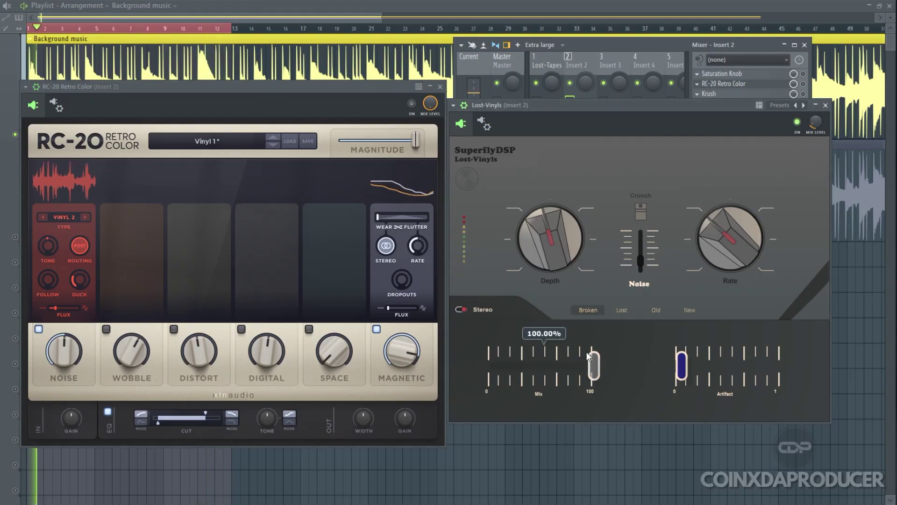
mouse_move(593, 362)
mouse_down()
mouse_move(513, 371)
mouse_move(572, 375)
mouse_move(497, 374)
mouse_move(588, 374)
mouse_up()
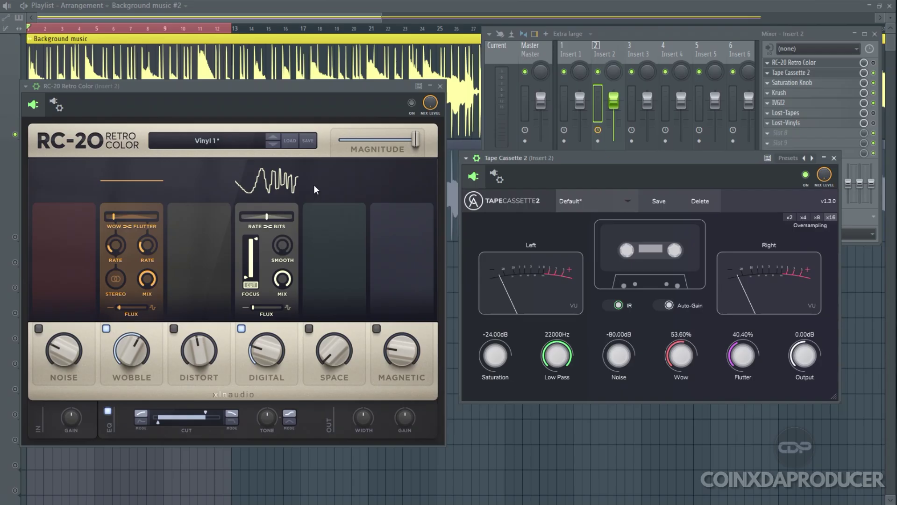
- Patcherize all effects on mixer Insert 2 into a single Patcher instance
click(788, 81)
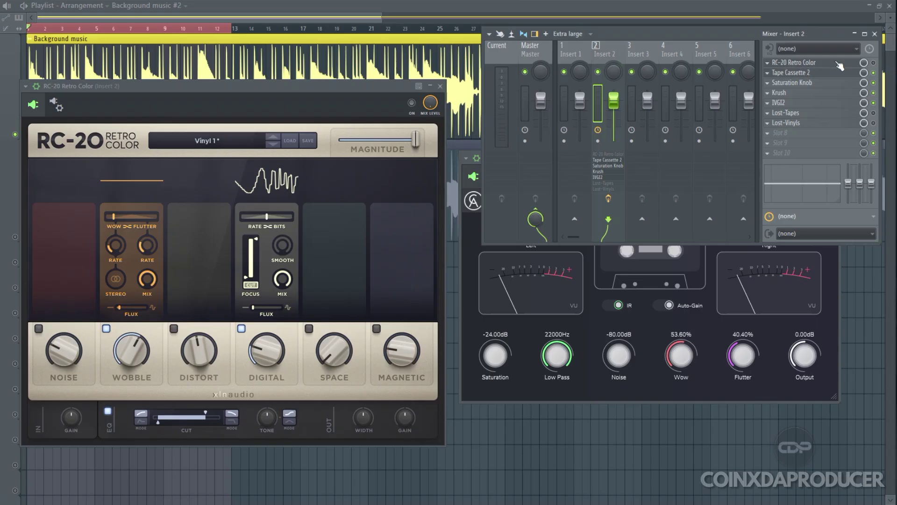
click(768, 64)
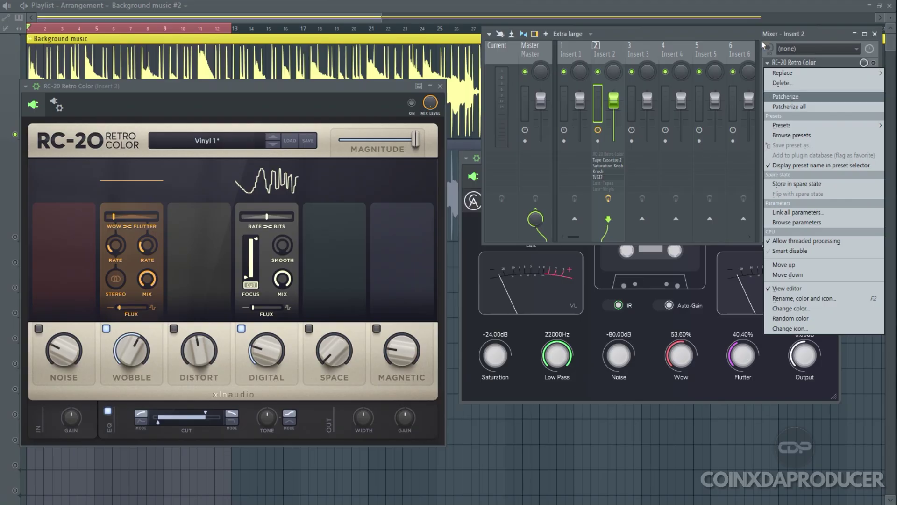
click(803, 107)
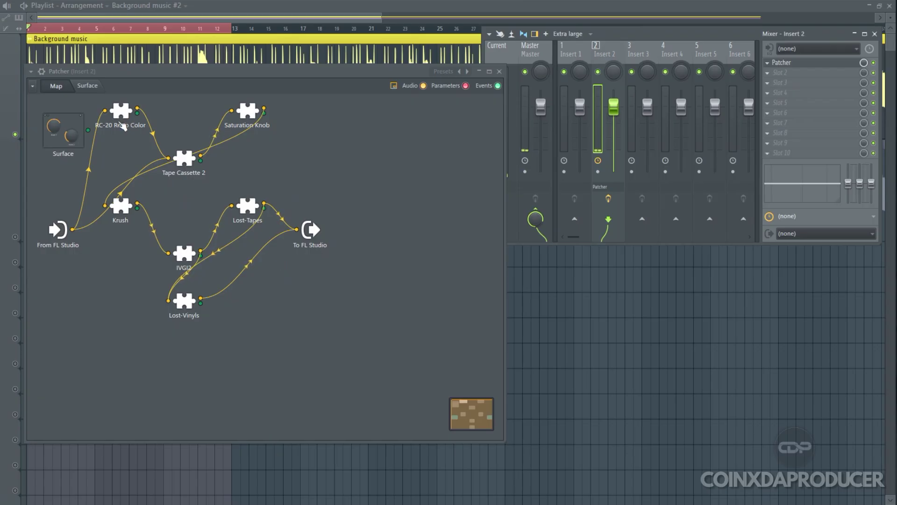
- Inspect the Krush and Lost-Tapes plugins inside Patcher, close them, and look at Patcher's Surface and Map views
click(122, 208)
drag(437, 144, 447, 141)
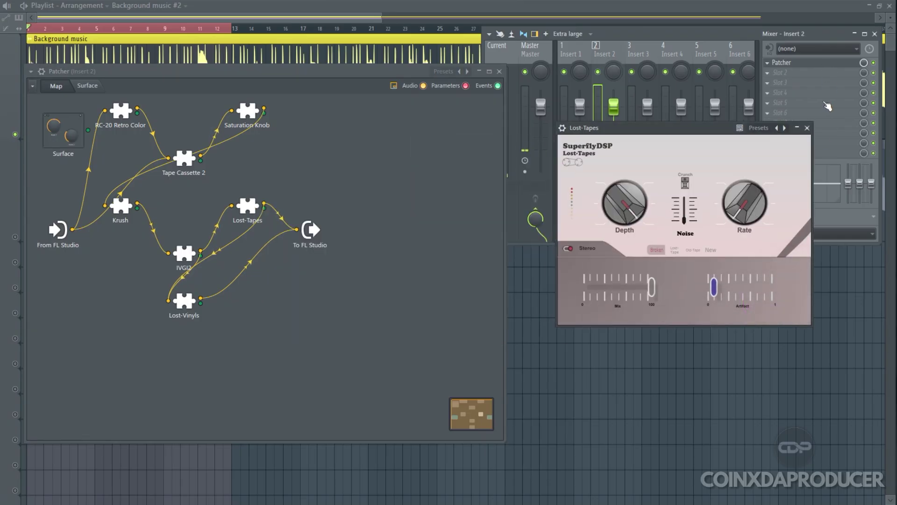
click(807, 127)
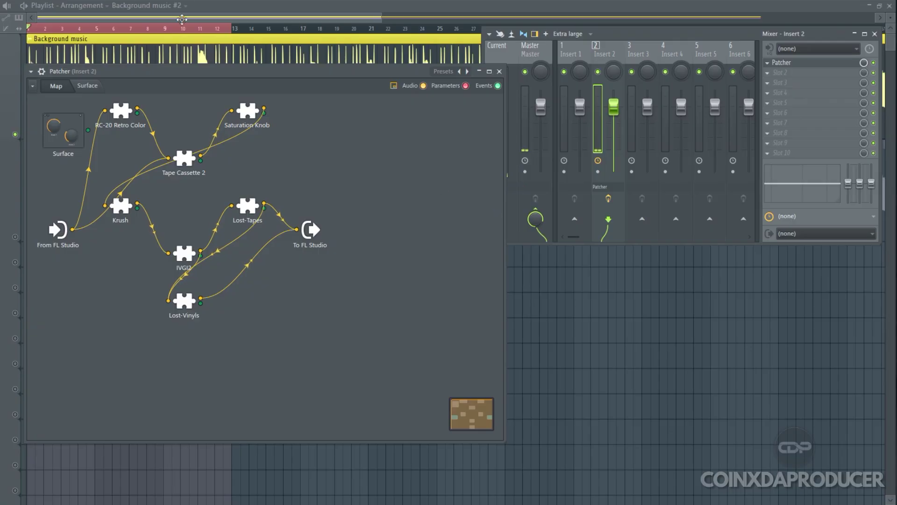
click(94, 89)
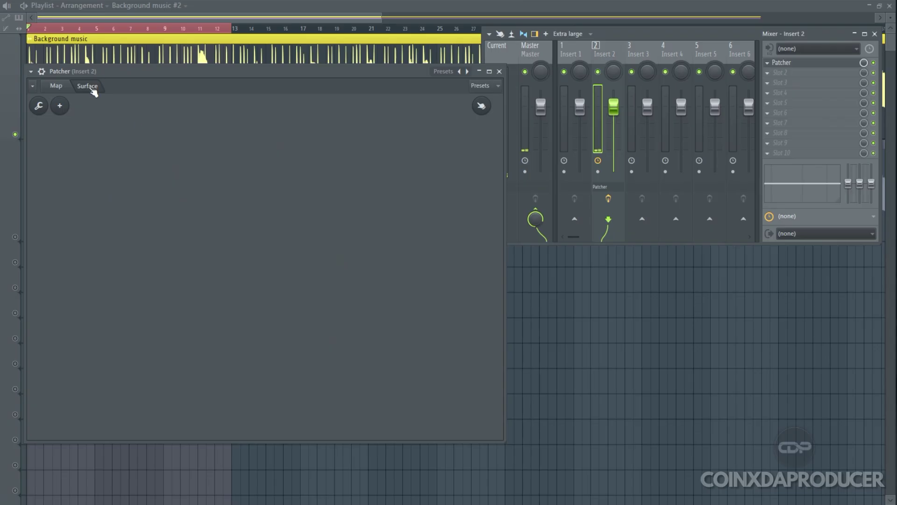
click(61, 90)
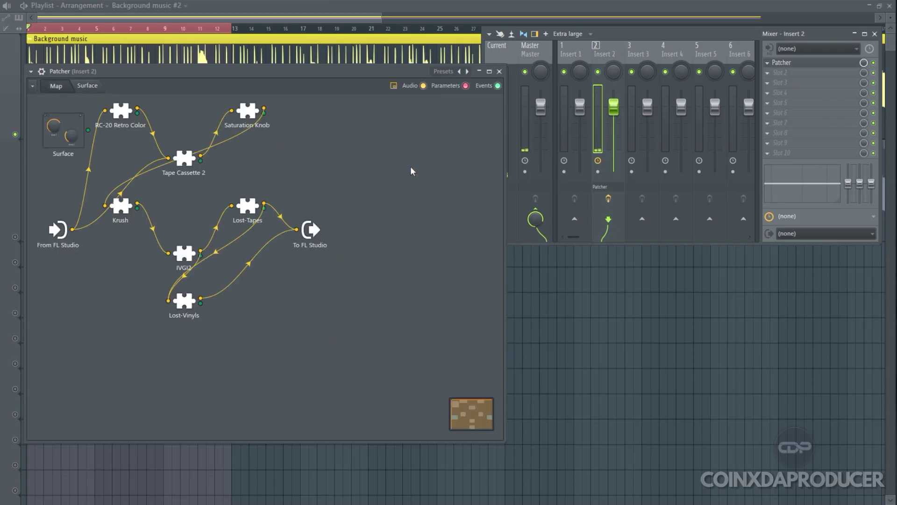
- Open RC-20 from the Patcher map, examine its Tone, Width, Gain and Magnitude controls, and close it
double_click(120, 112)
drag(182, 137, 403, 79)
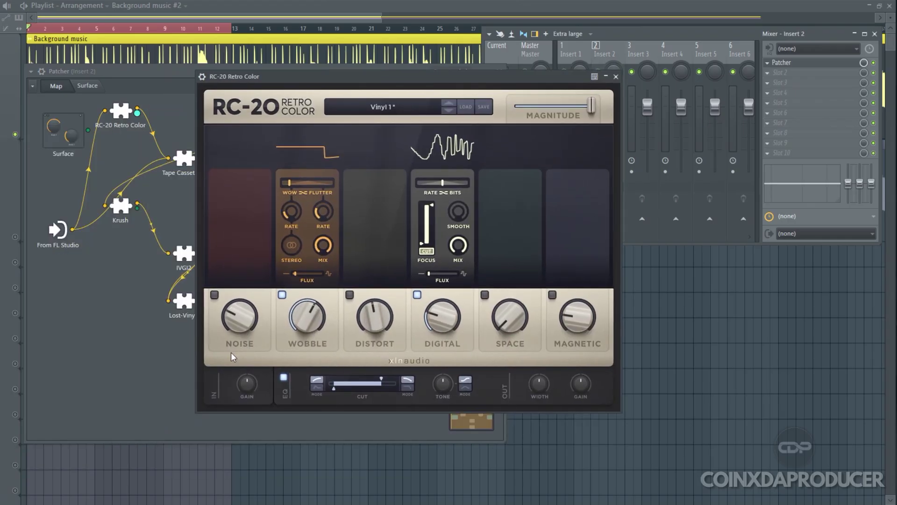
drag(444, 385, 436, 421)
drag(543, 386, 538, 376)
mouse_move(587, 382)
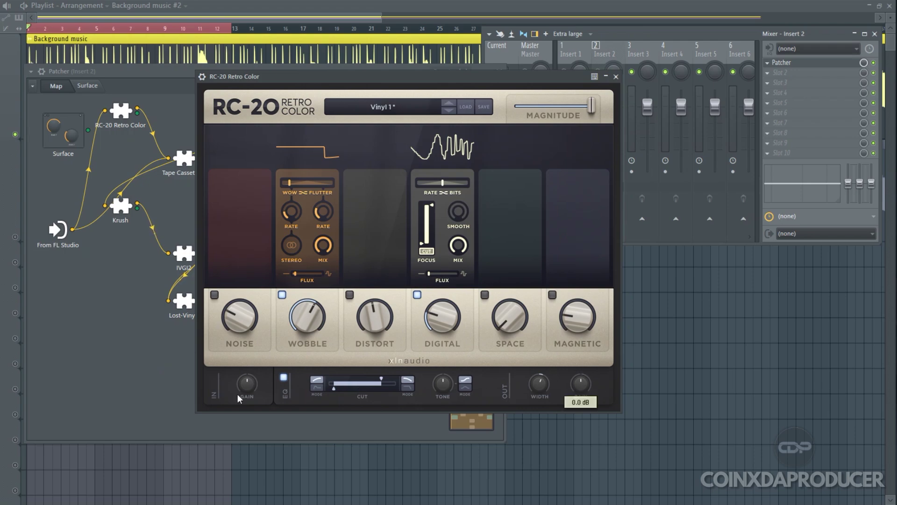
drag(591, 106, 607, 120)
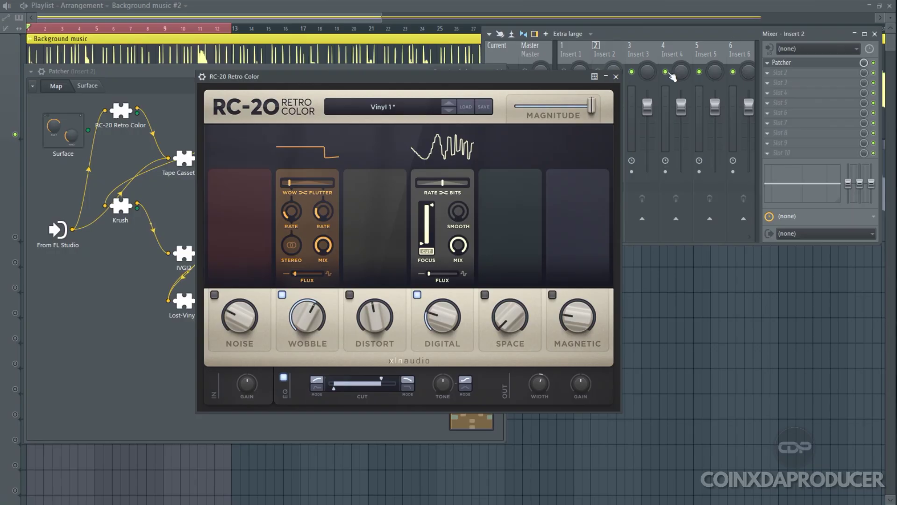
click(616, 77)
- Play the track and switch the Patcher effects chain on and off to compare processed and dry sound
key(space)
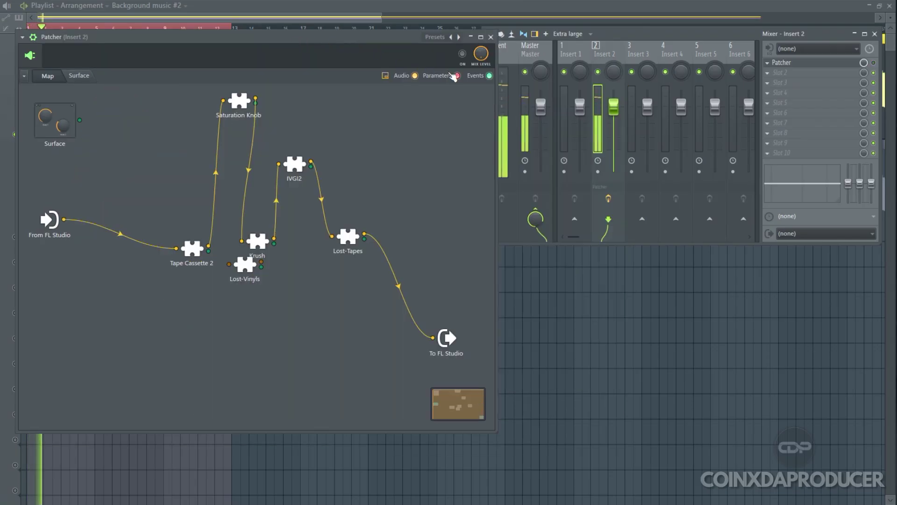
click(462, 54)
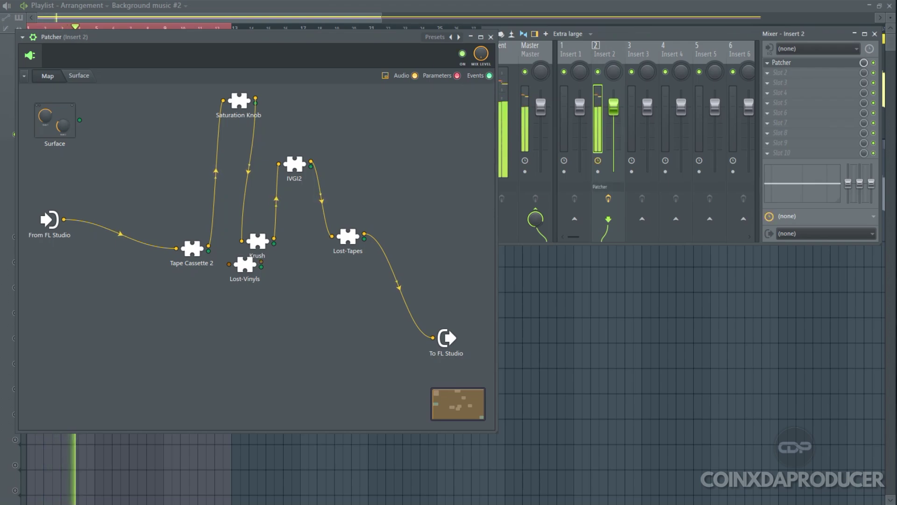
click(464, 56)
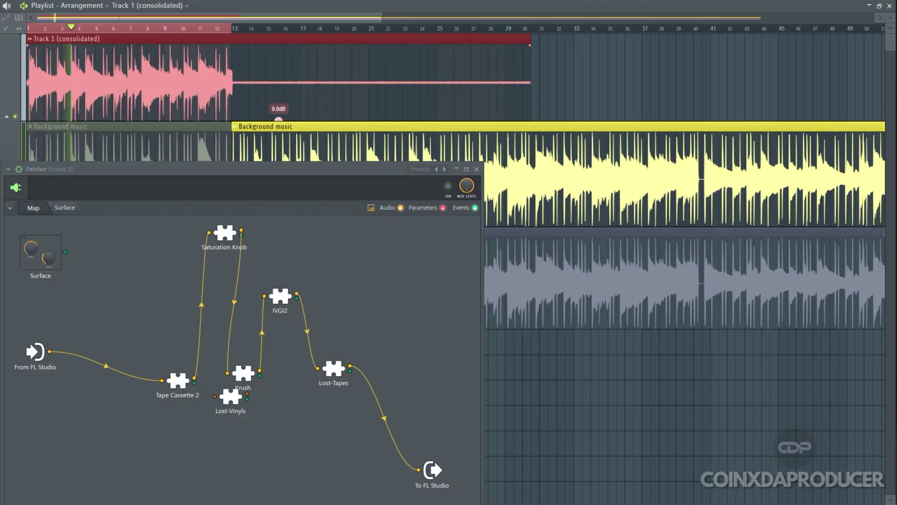
- Lower the Track 1 (consolidated) clip's volume to -1.4 dB and move the Patcher window clear of the playlist tracks
drag(282, 118, 282, 122)
scroll(386, 53, down, 1)
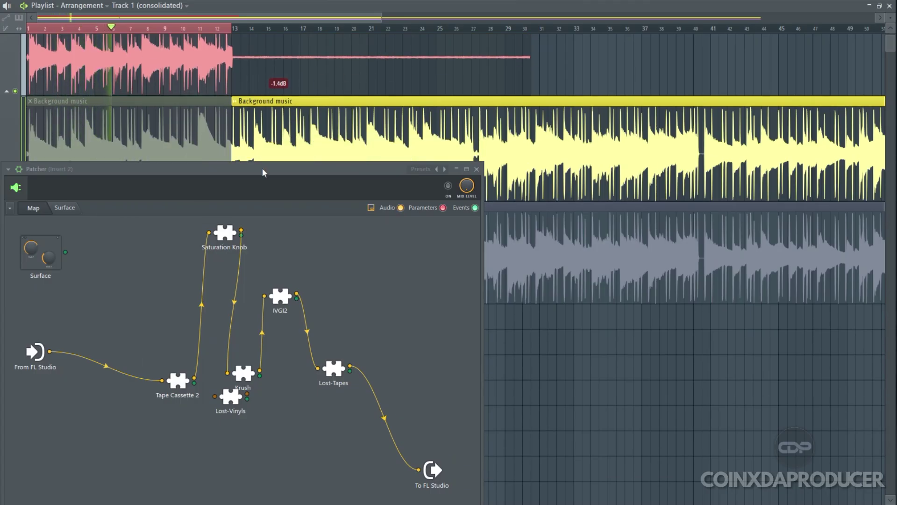
drag(263, 167, 260, 228)
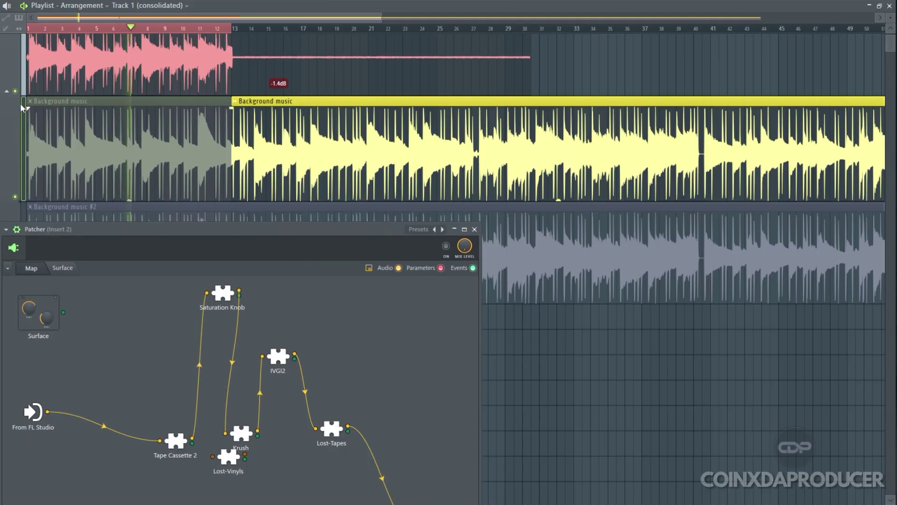
- Compare the first Background music clip with Track 1 (consolidated) by alternately muting them during playback, ending on the consolidated track, and stop playback
click(66, 149)
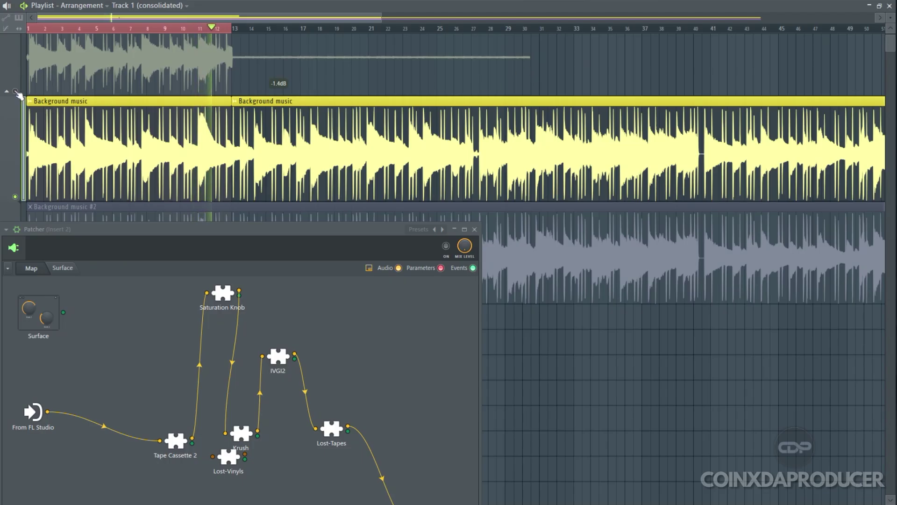
click(75, 151)
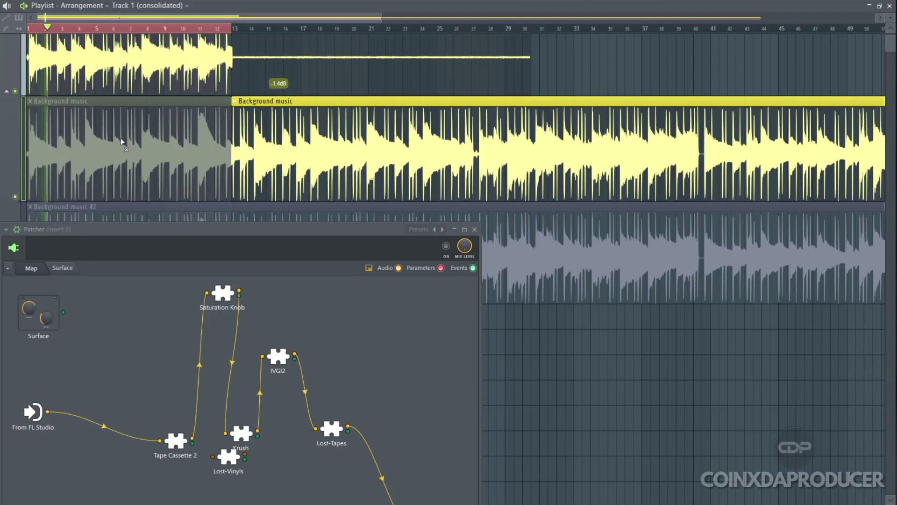
scroll(198, 138, up, 1)
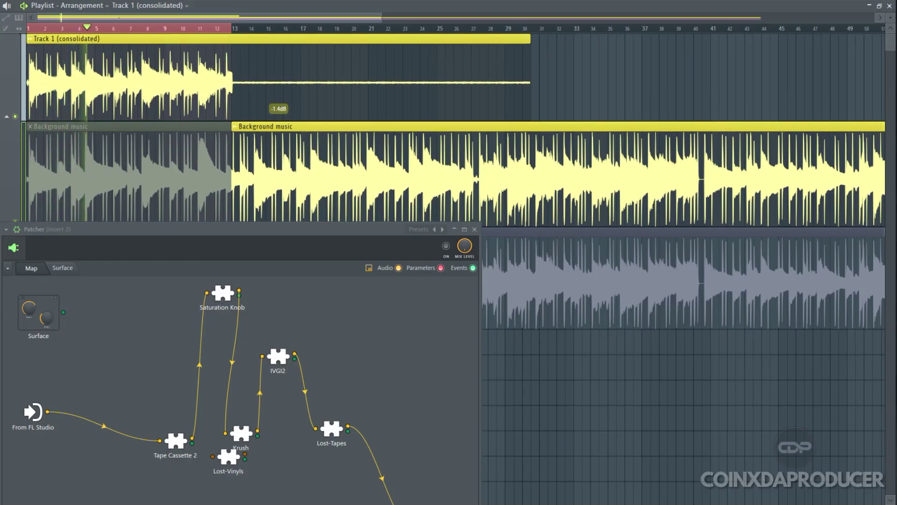
key(space)
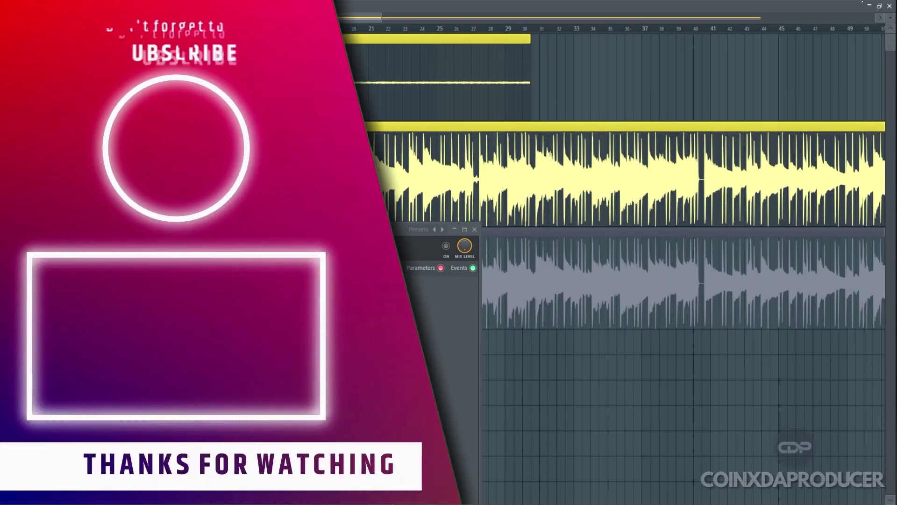